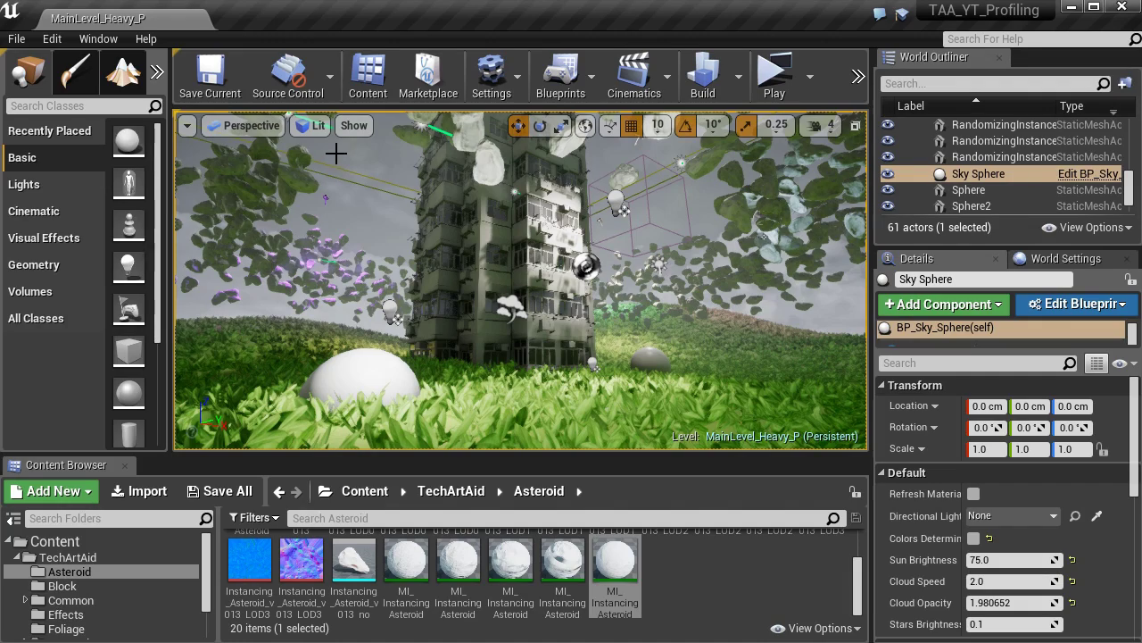
- Look through the placed CameraActor in the level viewport, clear the selection and make the viewport slightly taller
drag(506, 204, 607, 181)
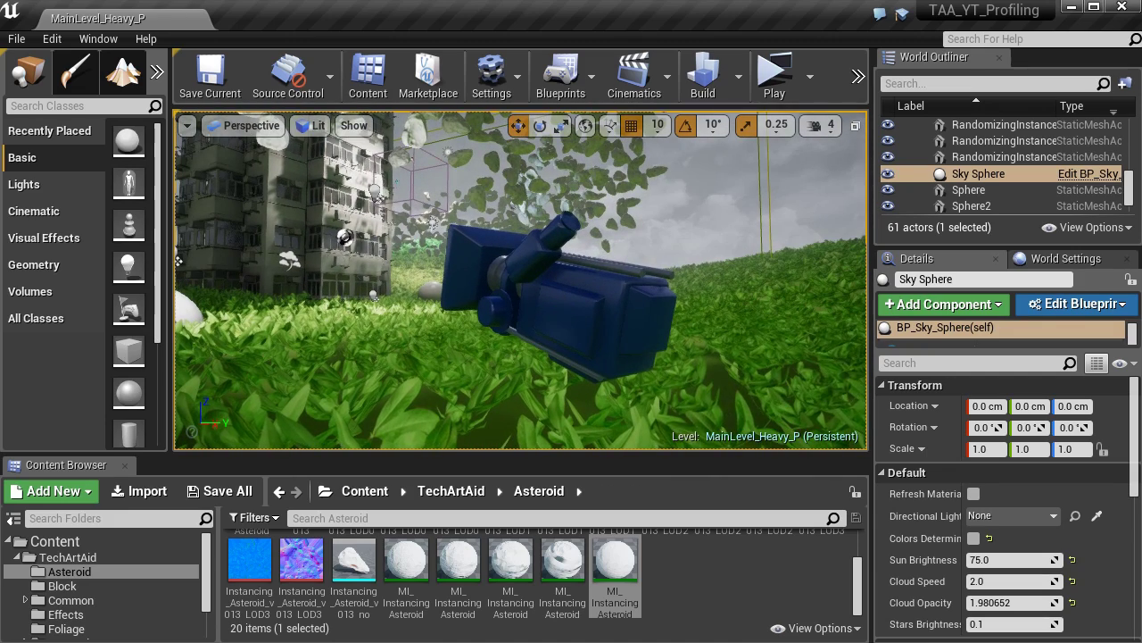
click(535, 268)
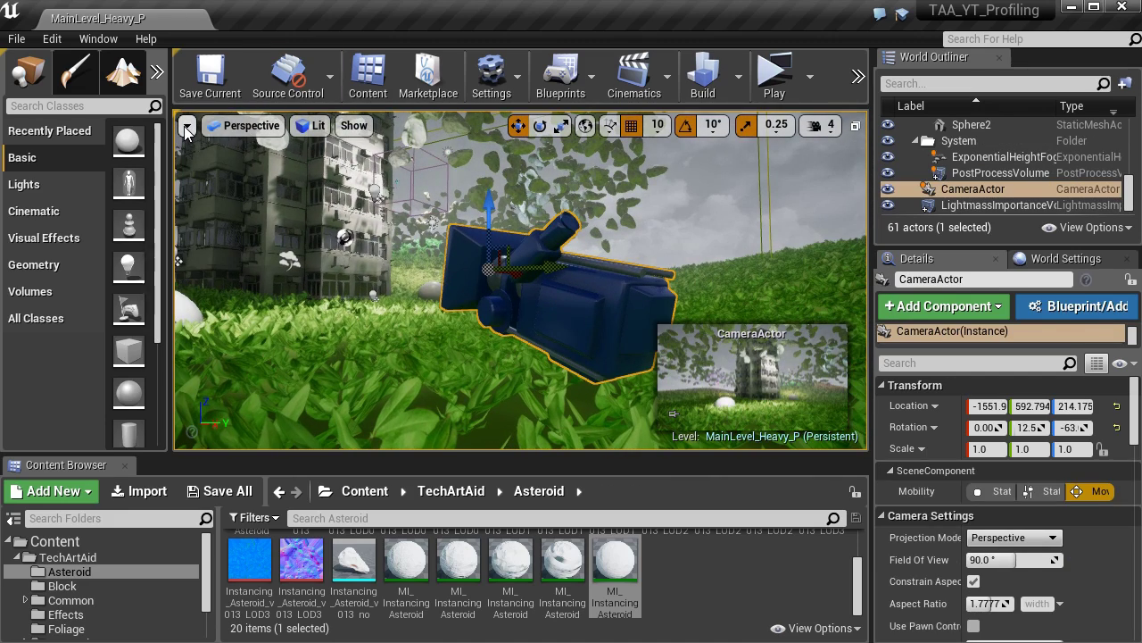
click(227, 127)
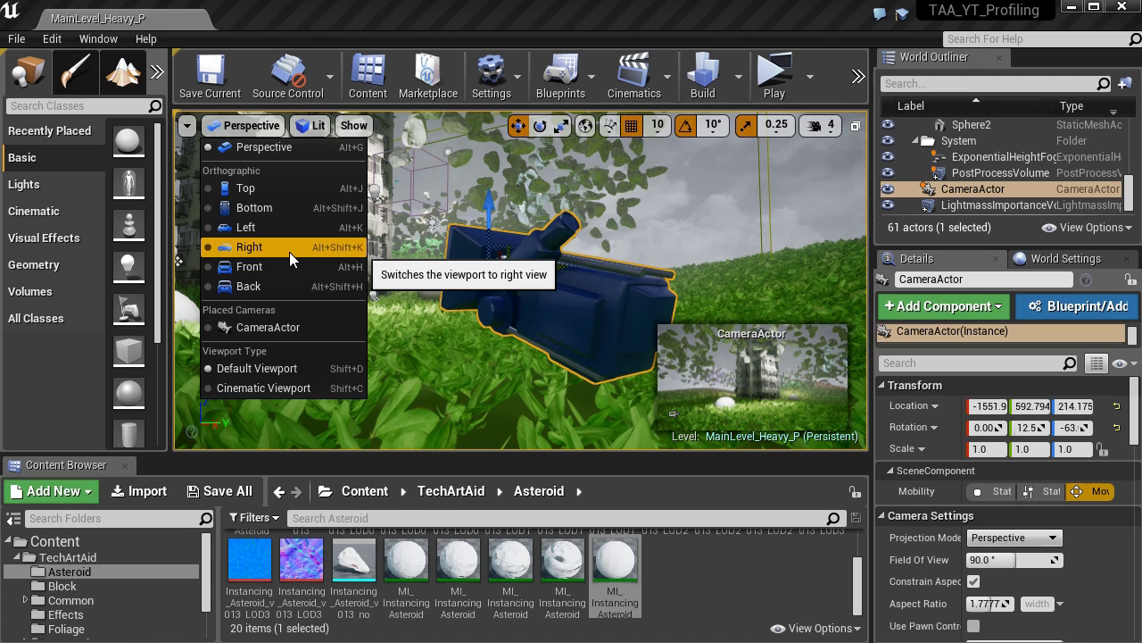
click(290, 329)
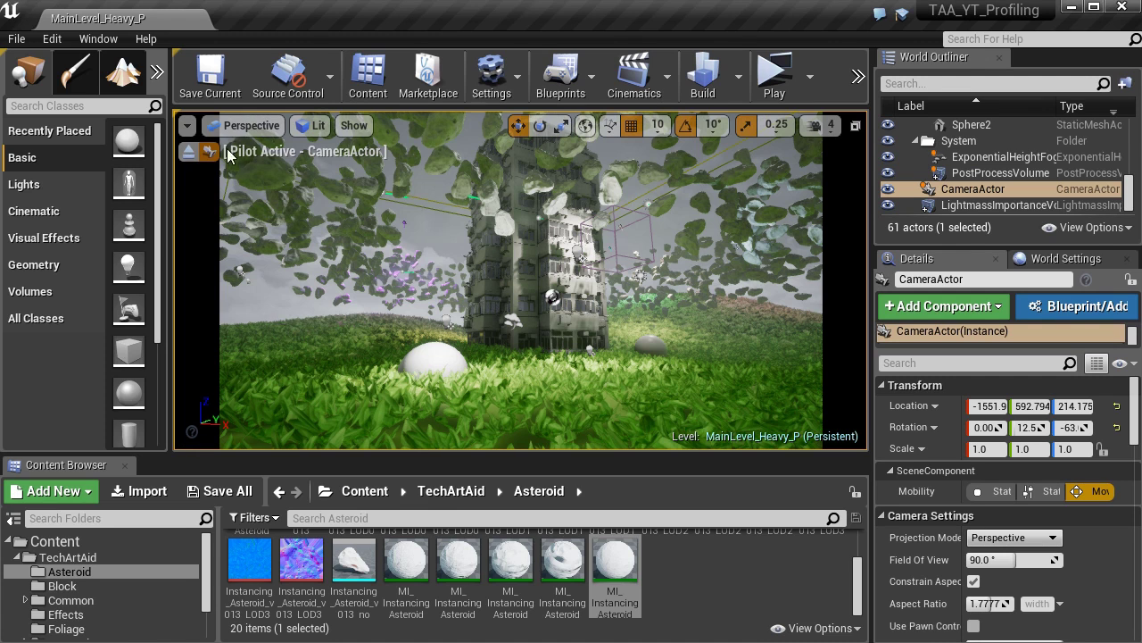
click(240, 126)
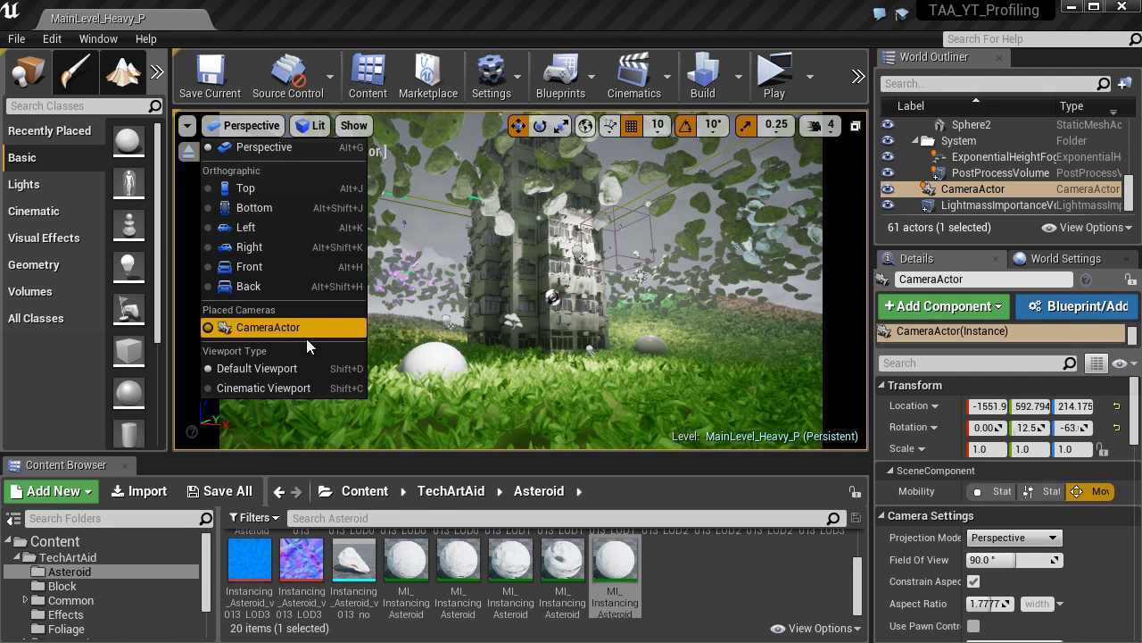
click(839, 181)
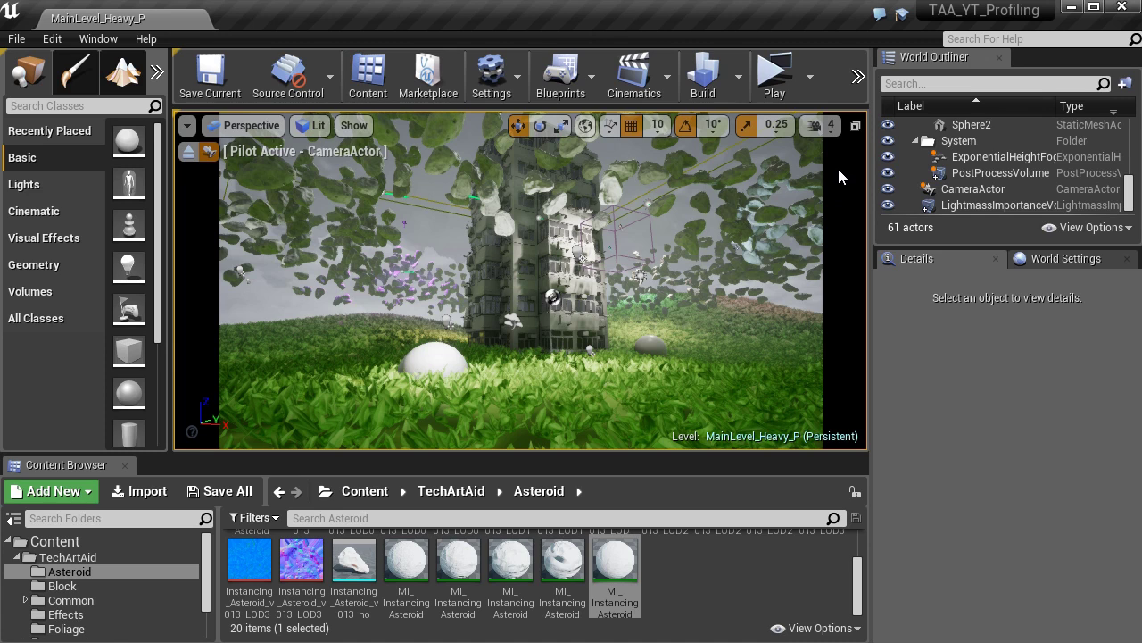
drag(781, 455, 766, 473)
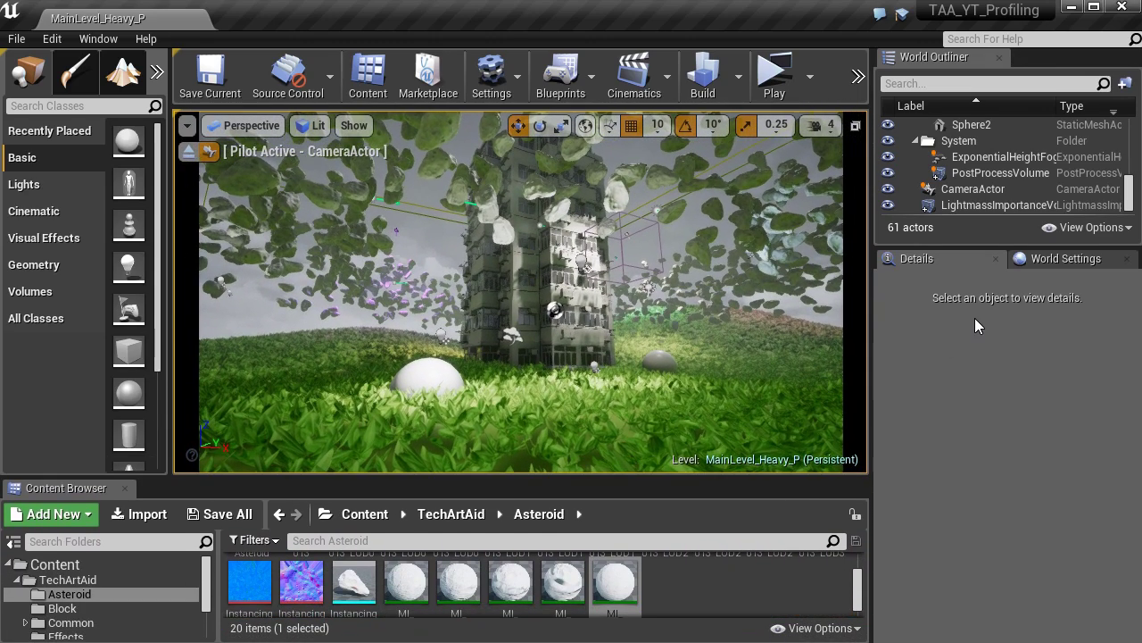
- Check the new window size in the advanced Play settings, and close the Editor Preferences
click(811, 86)
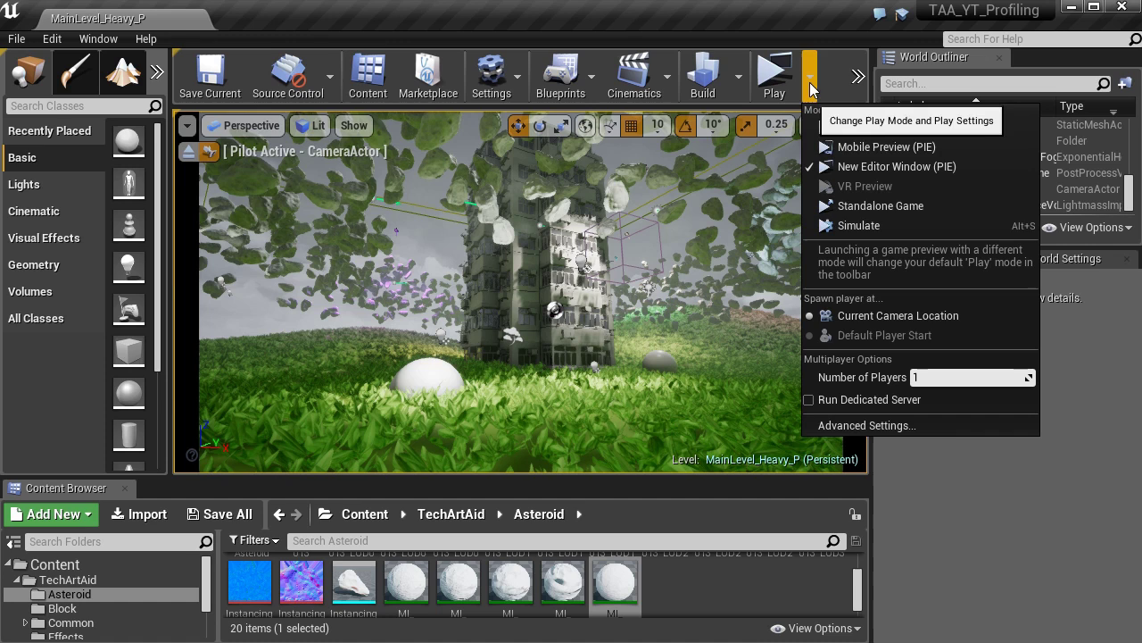
click(922, 422)
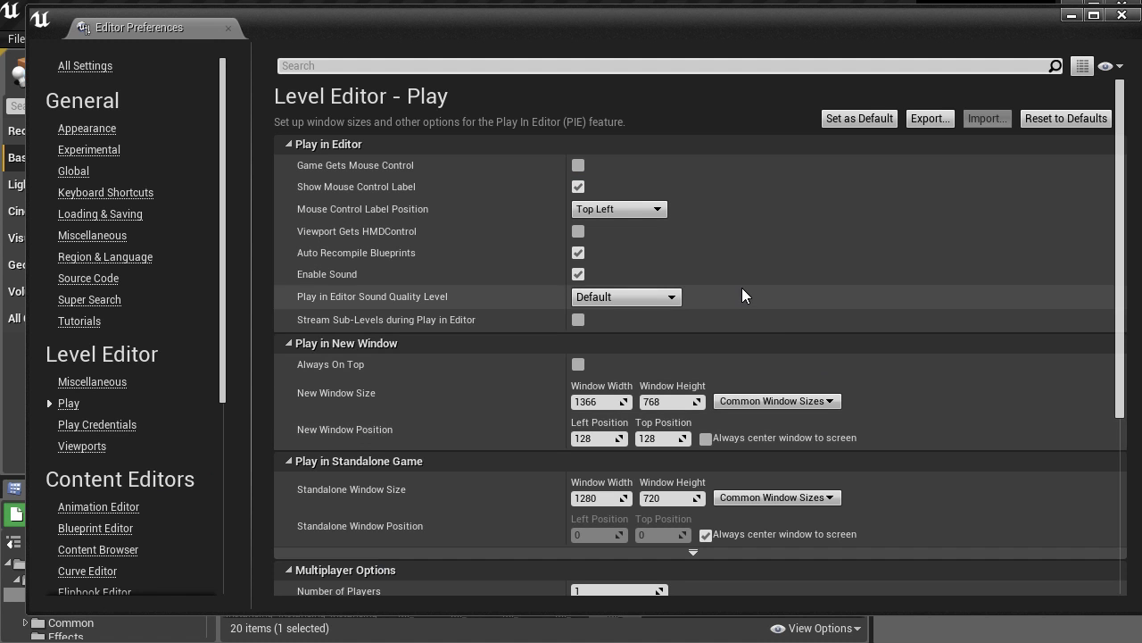
click(288, 342)
click(289, 343)
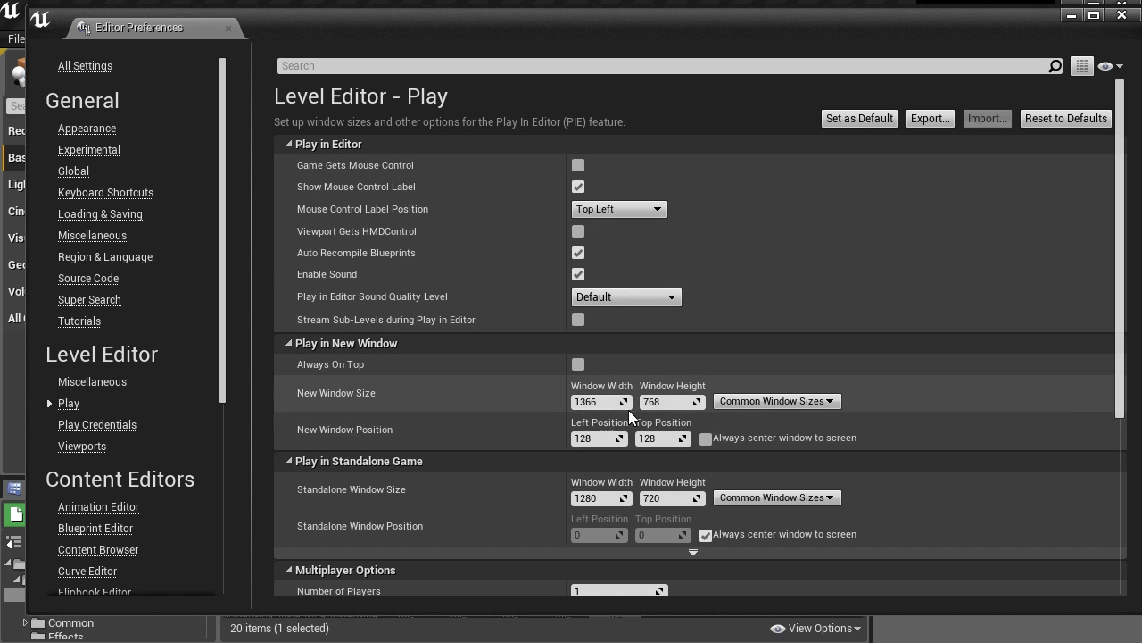
click(616, 403)
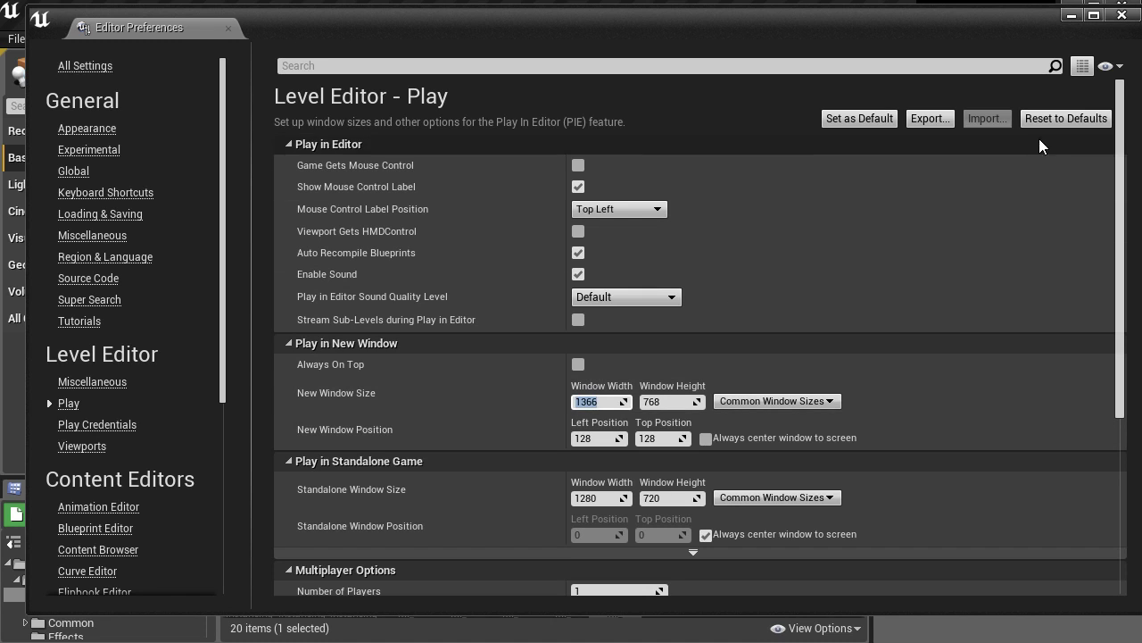
click(1122, 15)
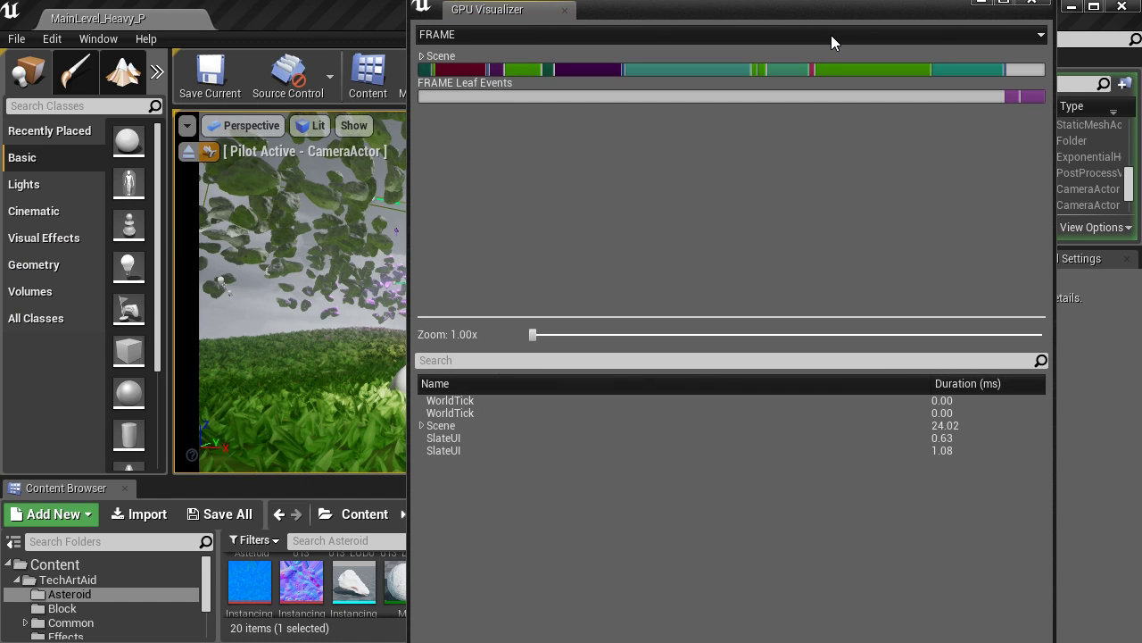
- Give the GPU Visualizer's event list more height and expand Scene and its ShadowDepths pass
drag(534, 318, 528, 150)
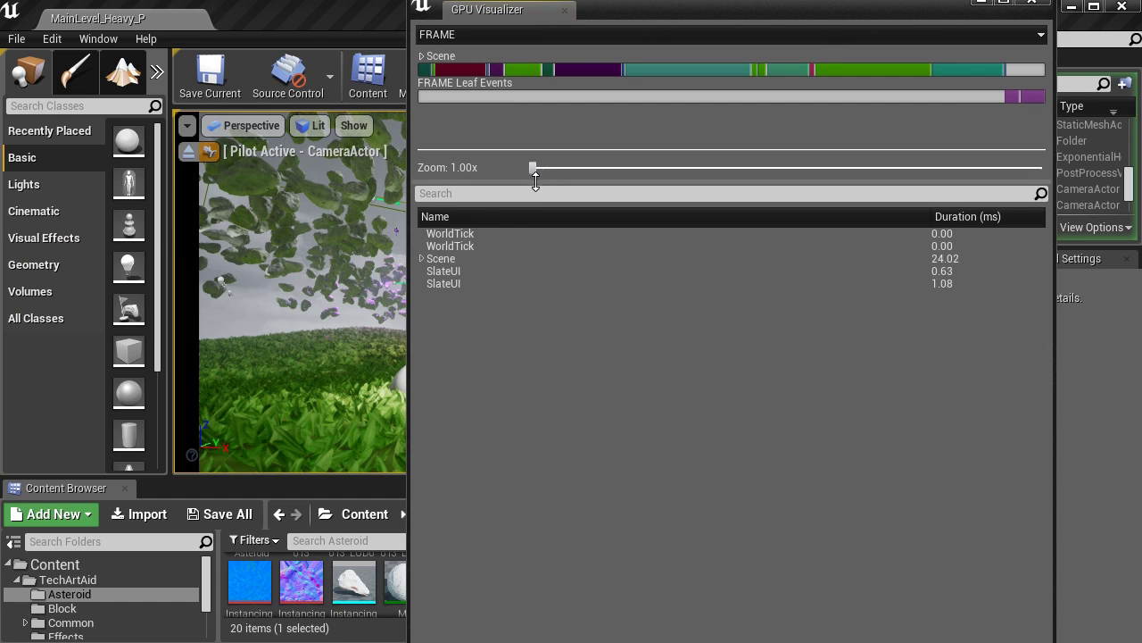
click(422, 259)
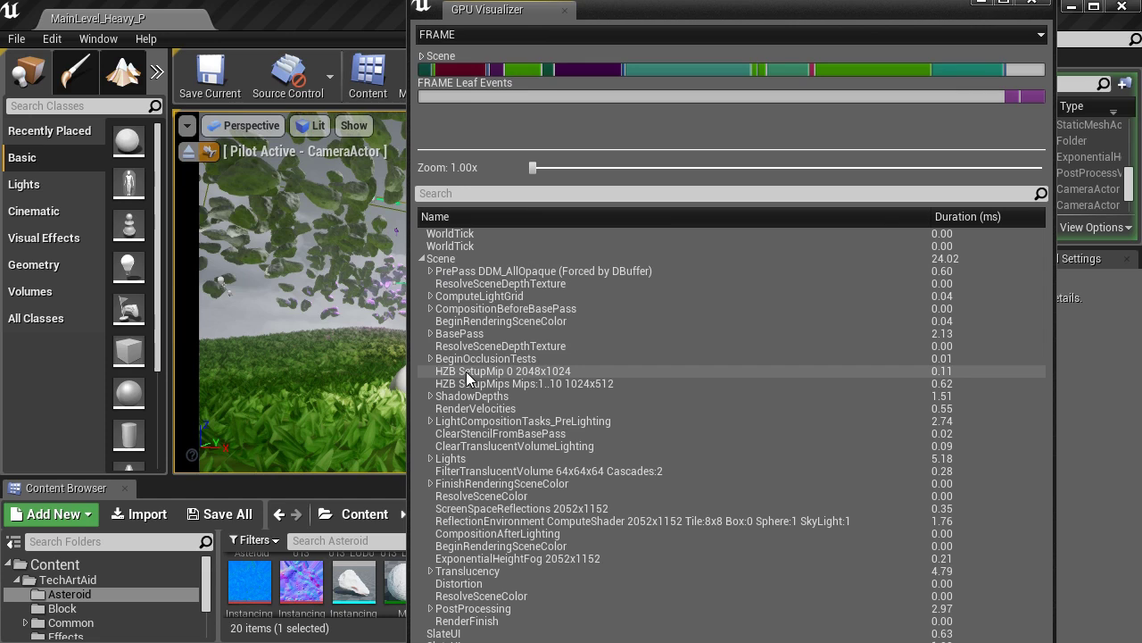
click(527, 396)
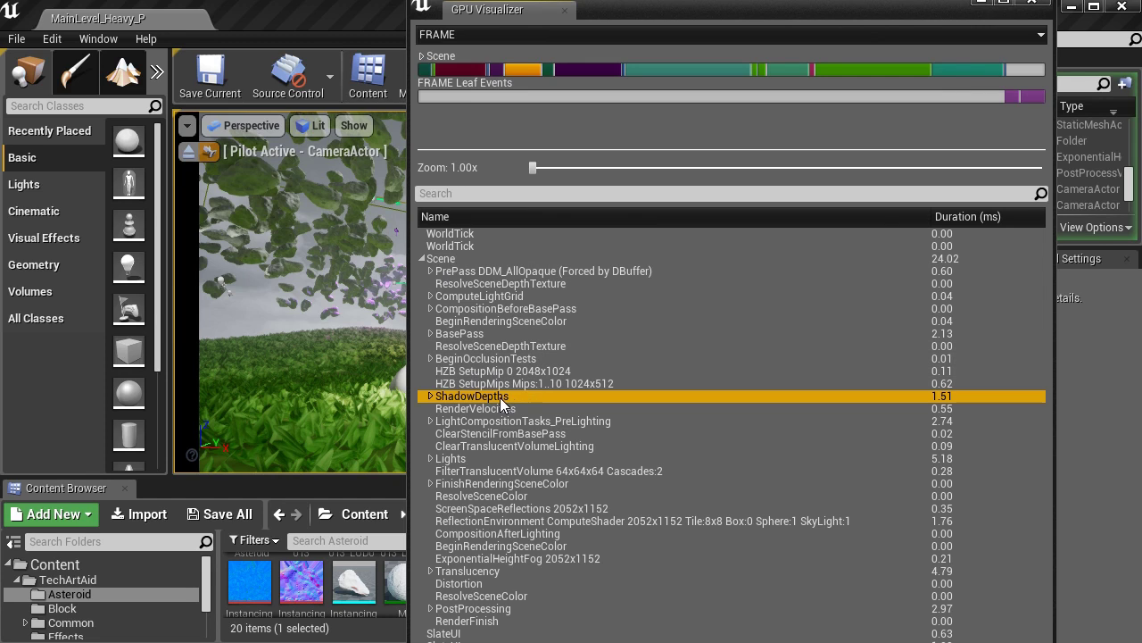
click(431, 396)
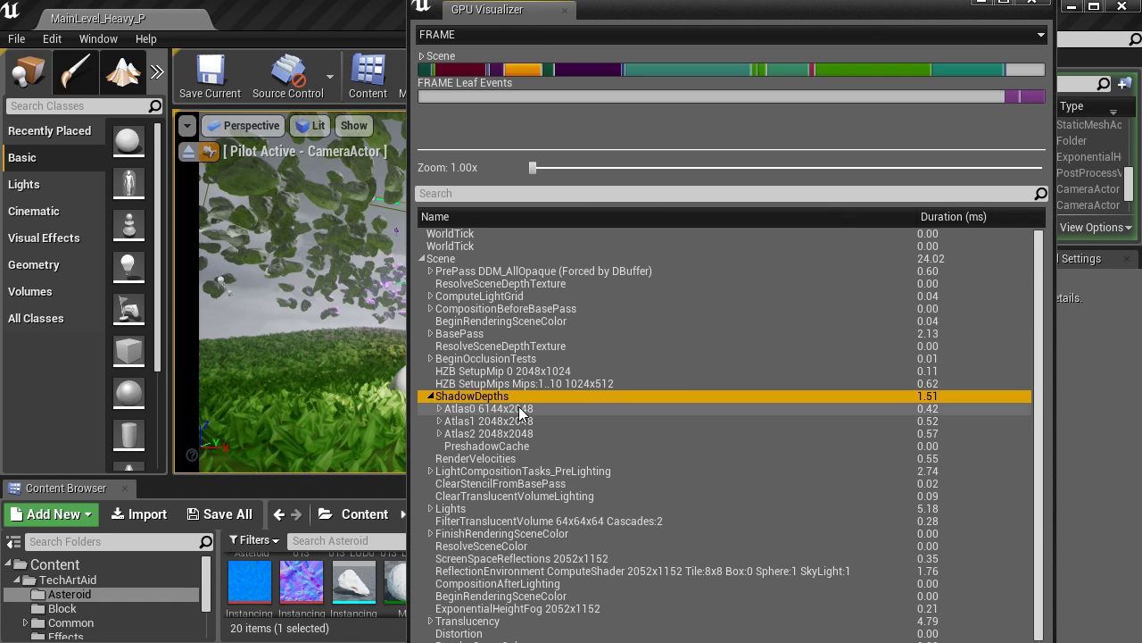
- Inspect the shadow costs per light in Atlas0, Atlas1 and Atlas2, and collapse ShadowDepths
click(440, 409)
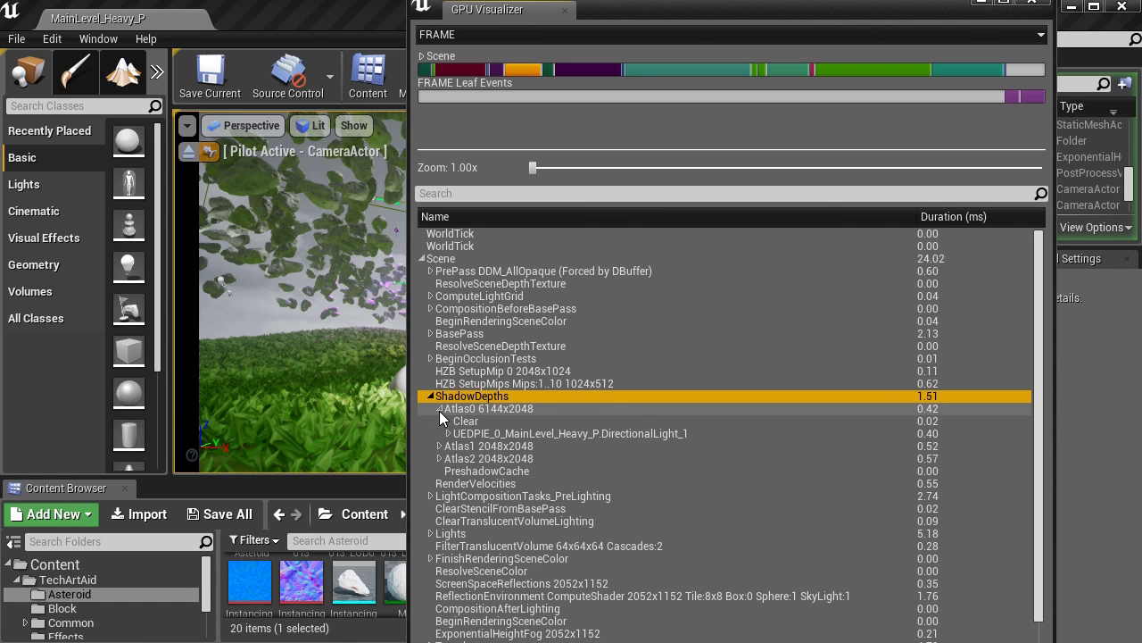
click(439, 446)
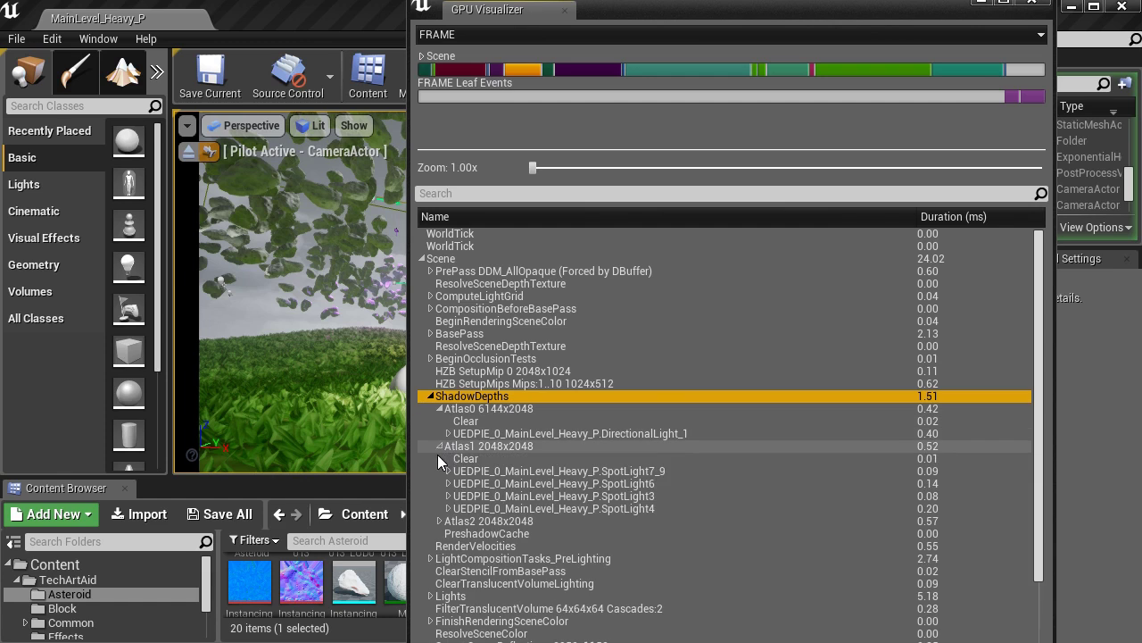
click(439, 521)
click(640, 474)
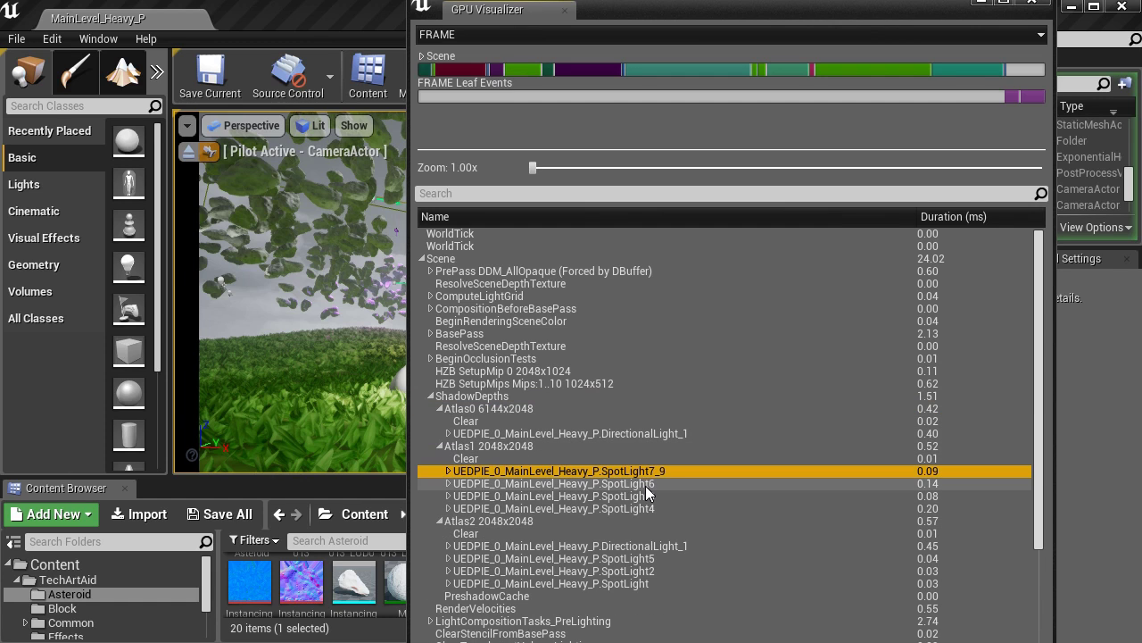
click(669, 433)
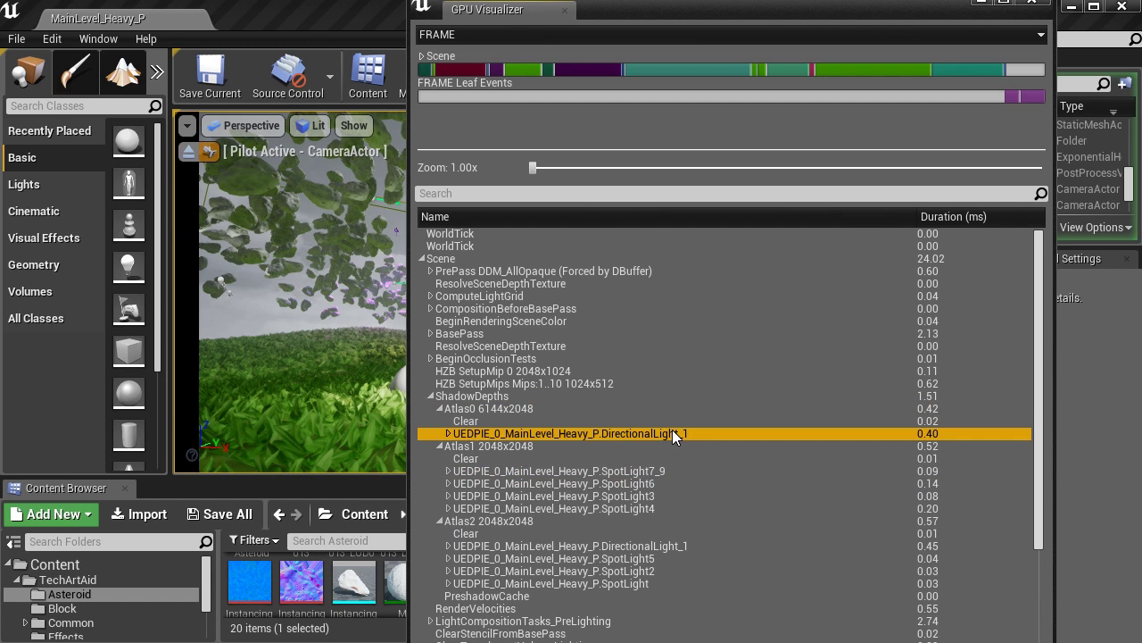
click(449, 434)
click(448, 434)
click(431, 396)
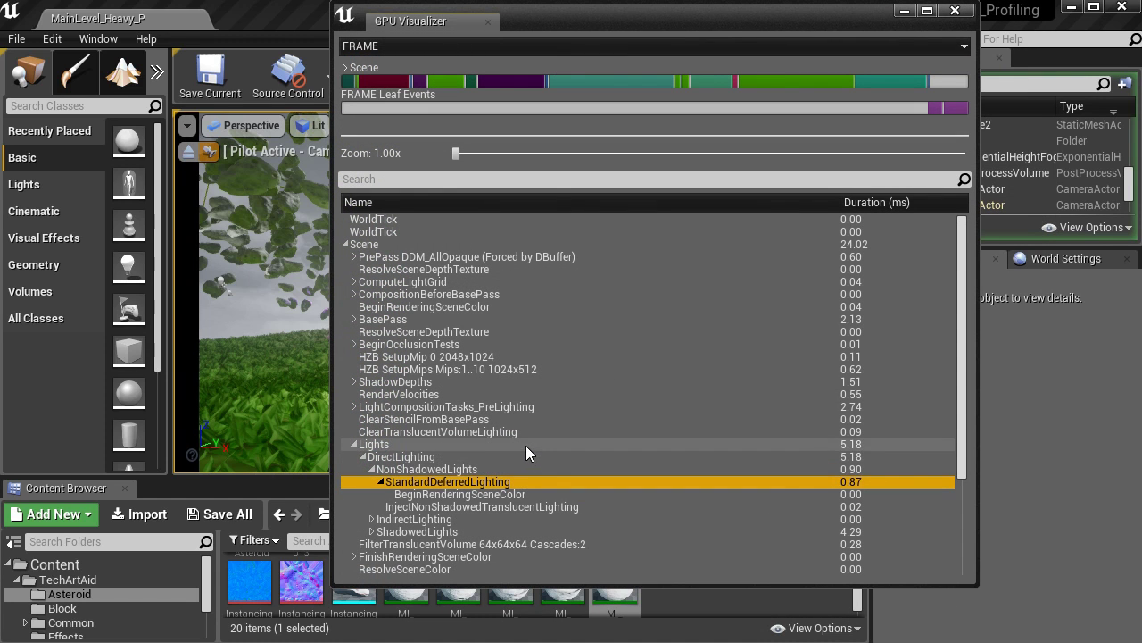
- Highlight the Lights pass in the GPU Visualizer and toggle its sub-events to review the lighting cost
click(525, 446)
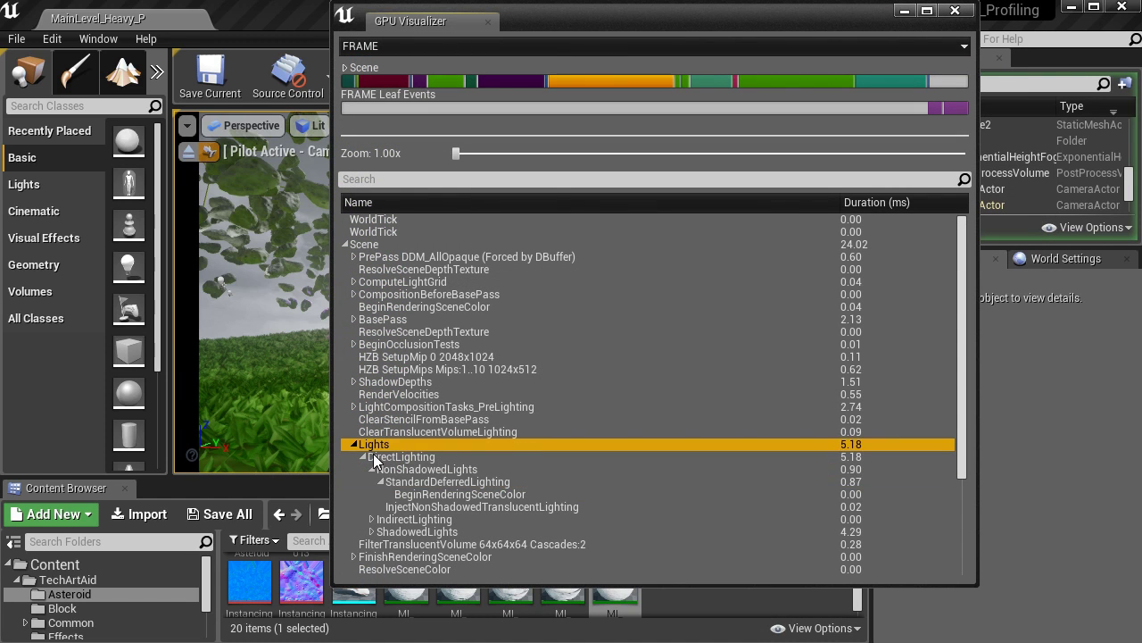
click(354, 445)
click(354, 446)
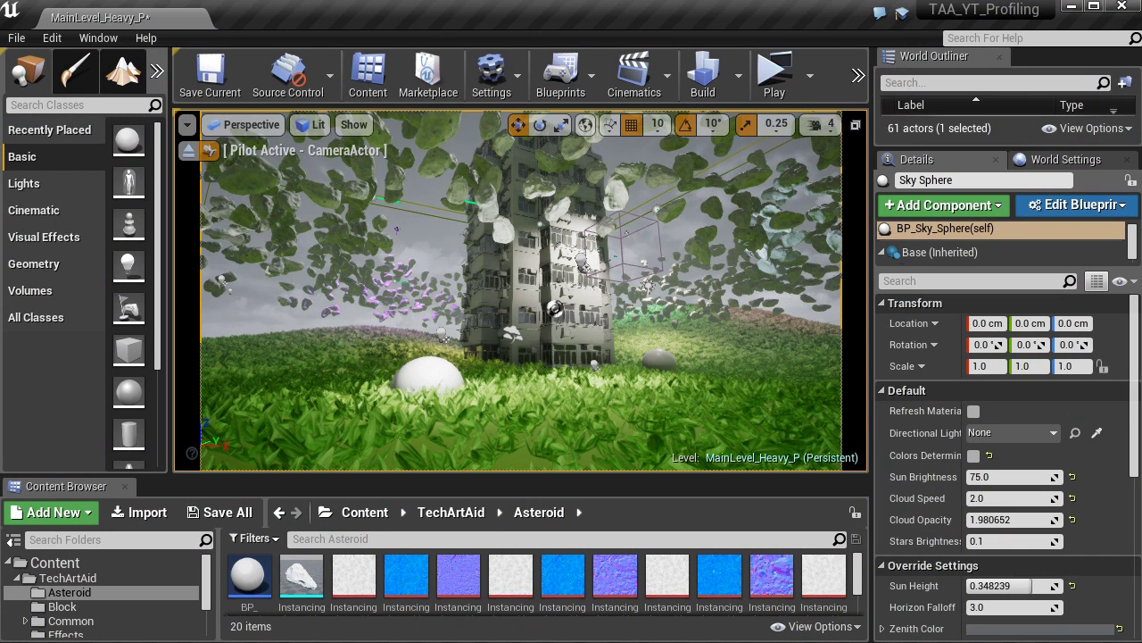
- Switch to File Explorer and run the packaged TAA_YT_Profiling.exe from the WindowsNoEditor folder
click(1074, 6)
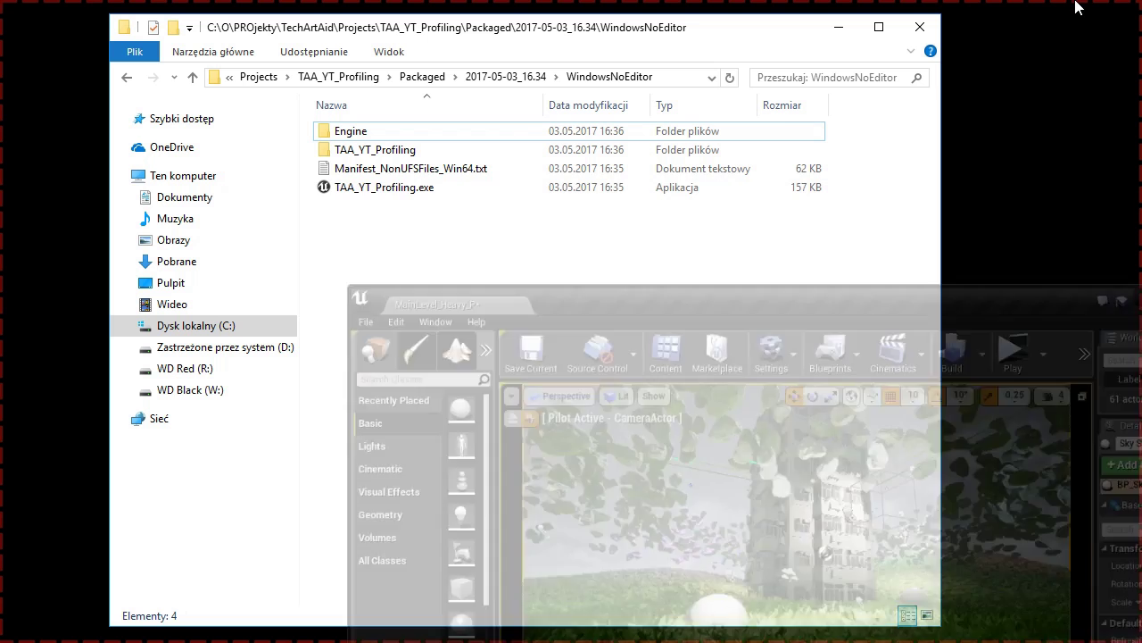
double_click(416, 189)
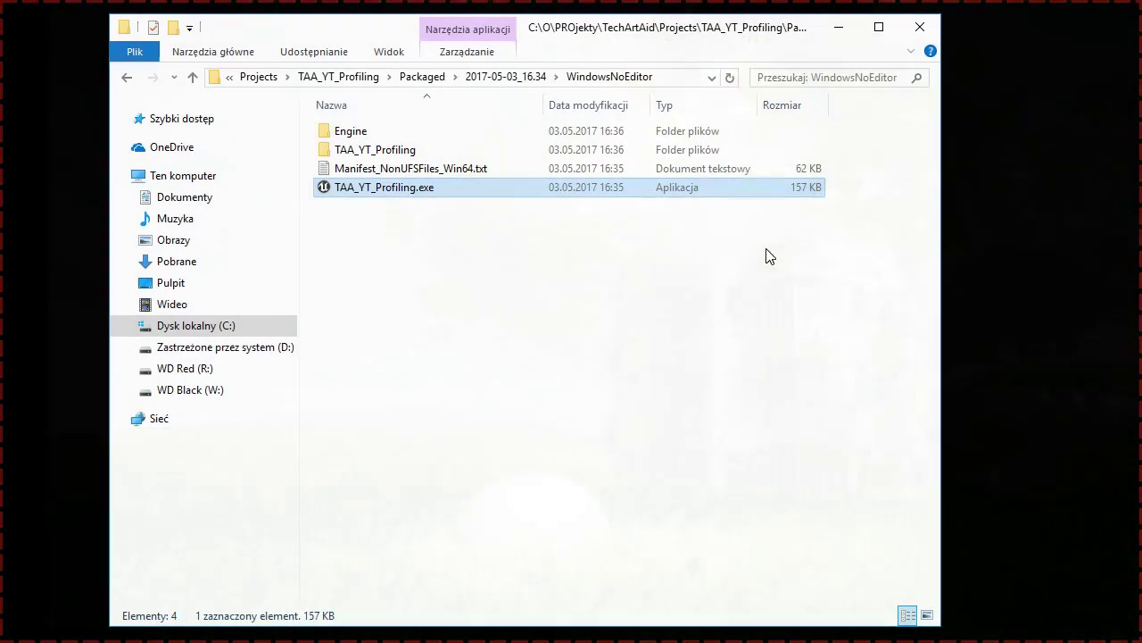
- Open TAA_YT_Profiling.log from the packaged game's TAA_YT_Profiling\Saved\Logs folder
double_click(449, 153)
double_click(441, 150)
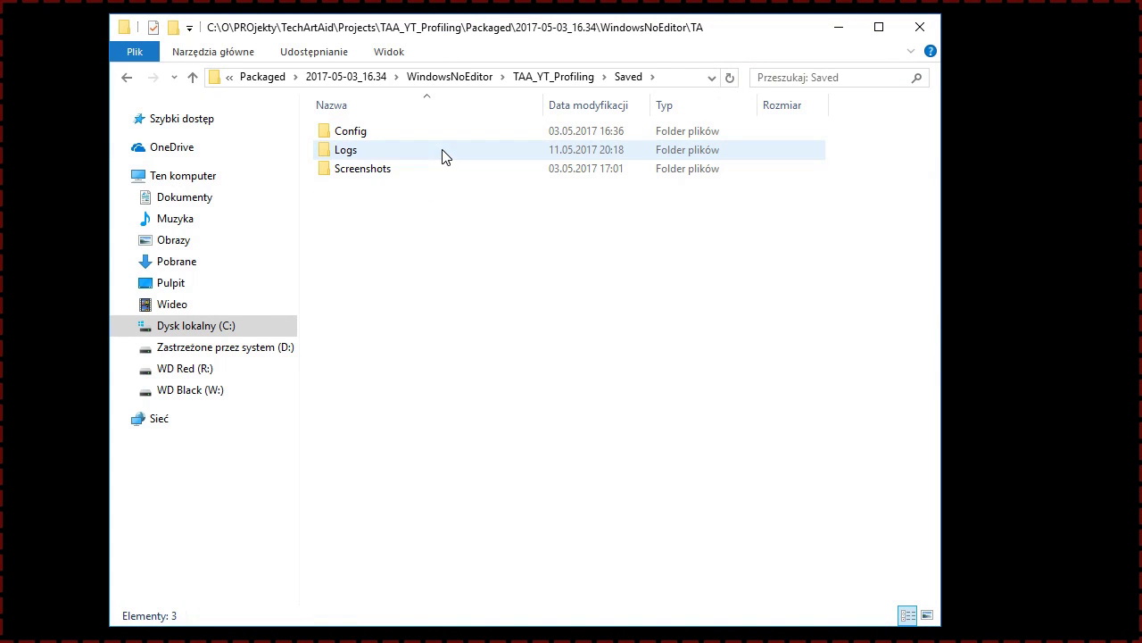
double_click(441, 150)
click(409, 225)
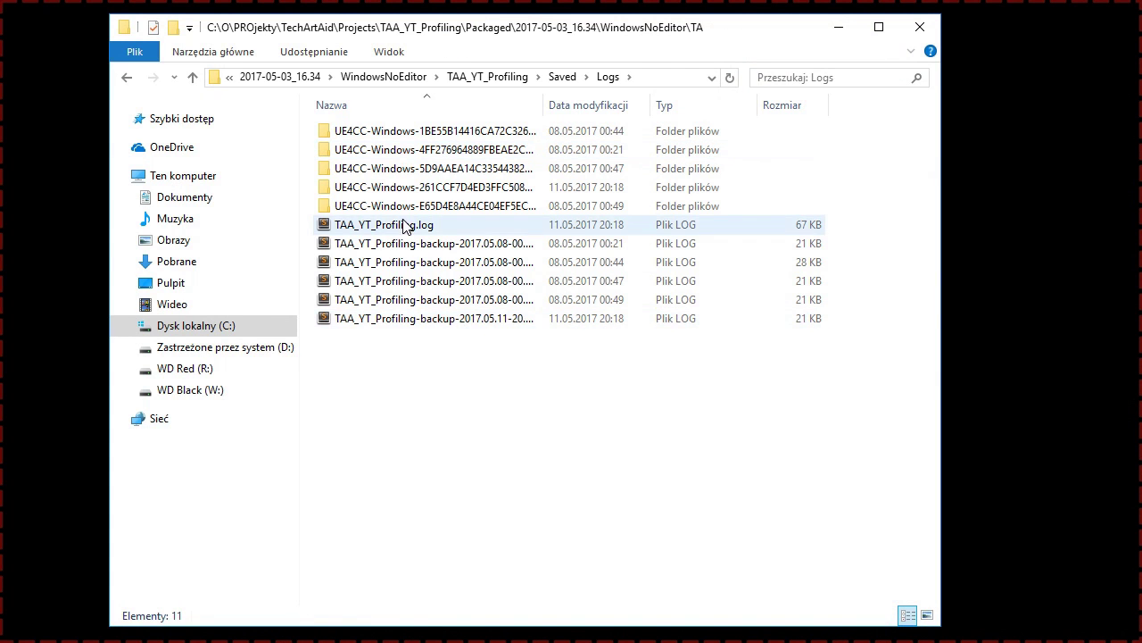
double_click(498, 227)
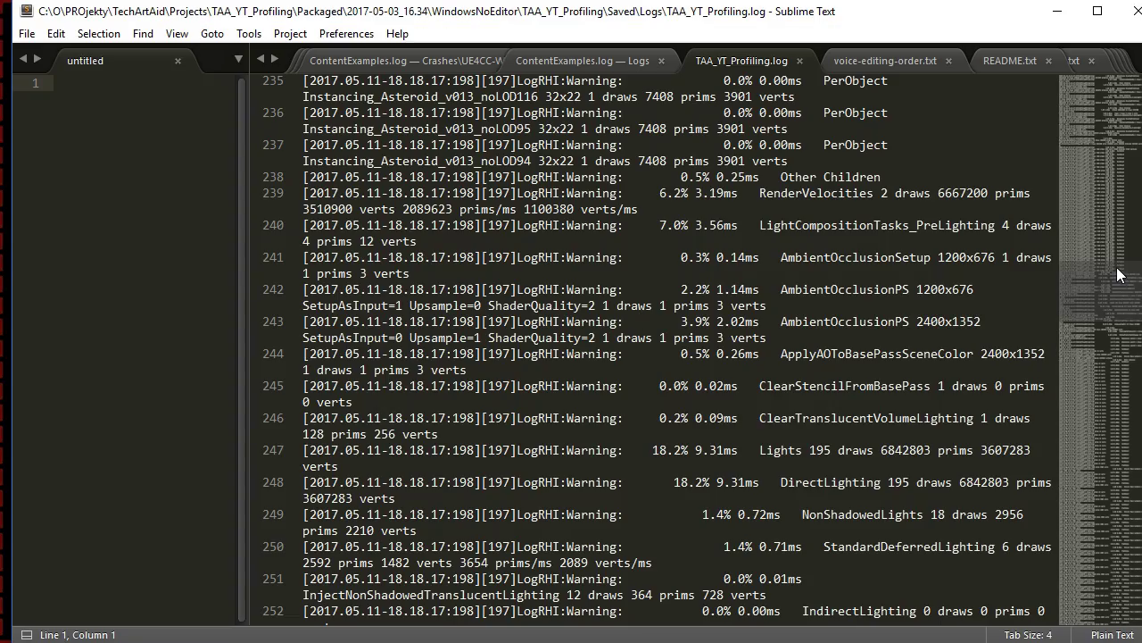
- Widen the log's pane in Sublime Text and examine the GPU timing entries for lights, shadow projections and shadow atlases
scroll(1117, 293, down, 3)
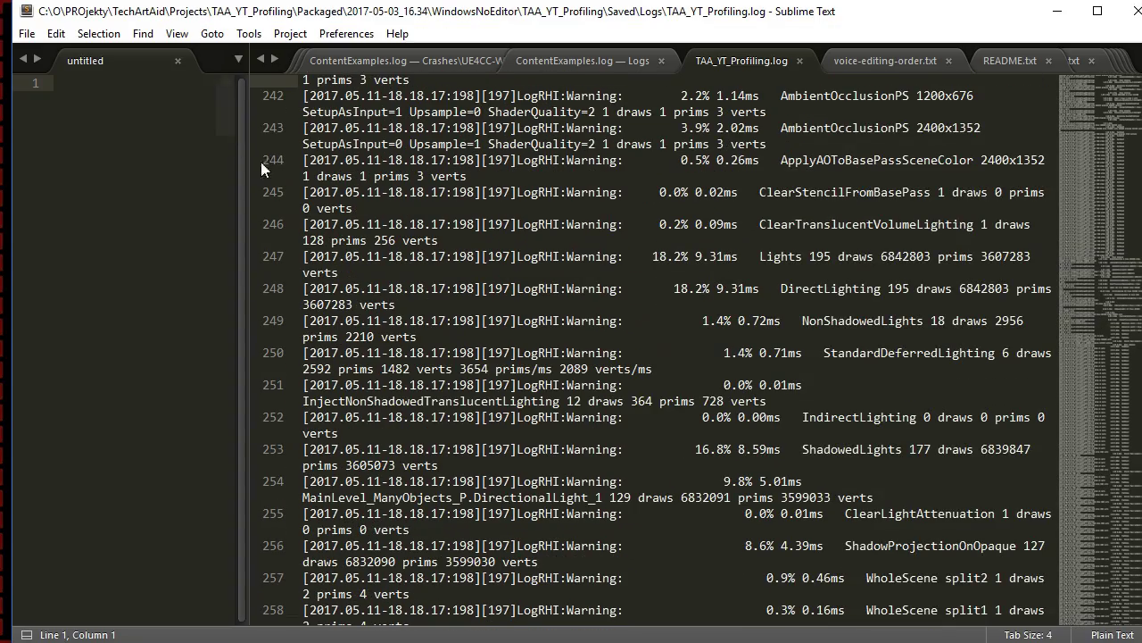
drag(250, 163, 91, 165)
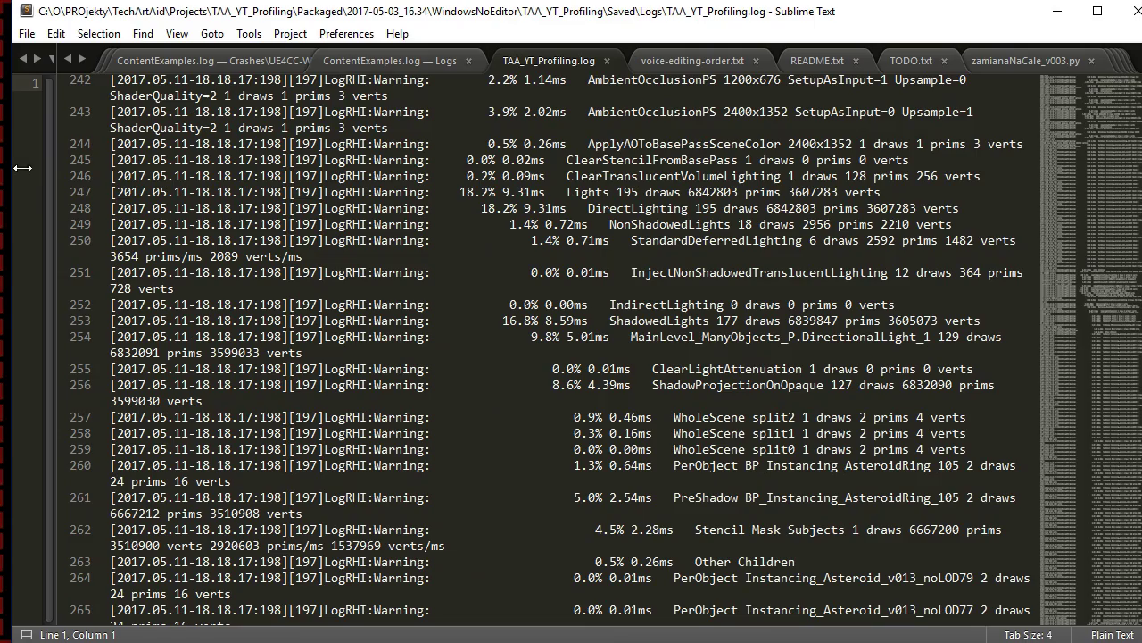
scroll(1095, 295, down, 5)
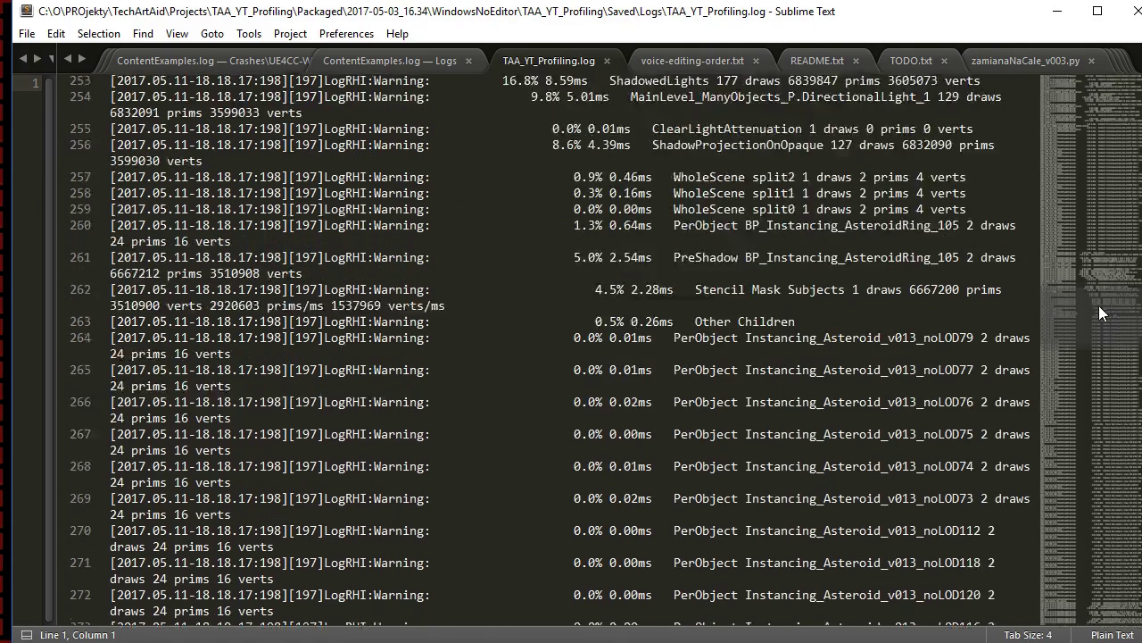
scroll(1099, 310, down, 5)
scroll(1100, 299, up, 10)
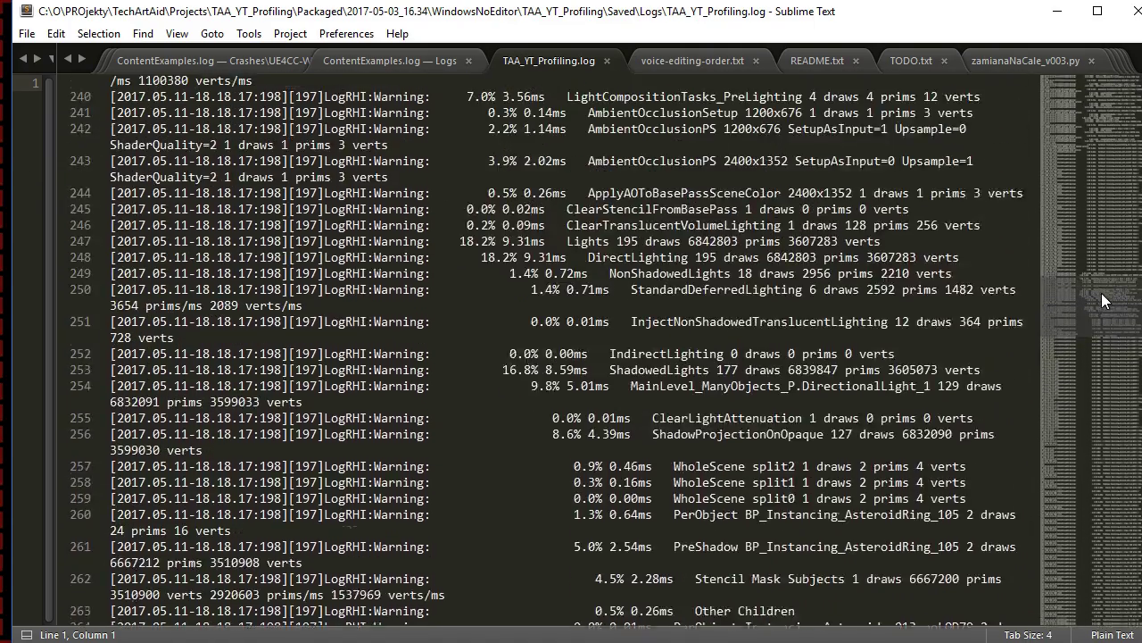
scroll(1101, 286, up, 10)
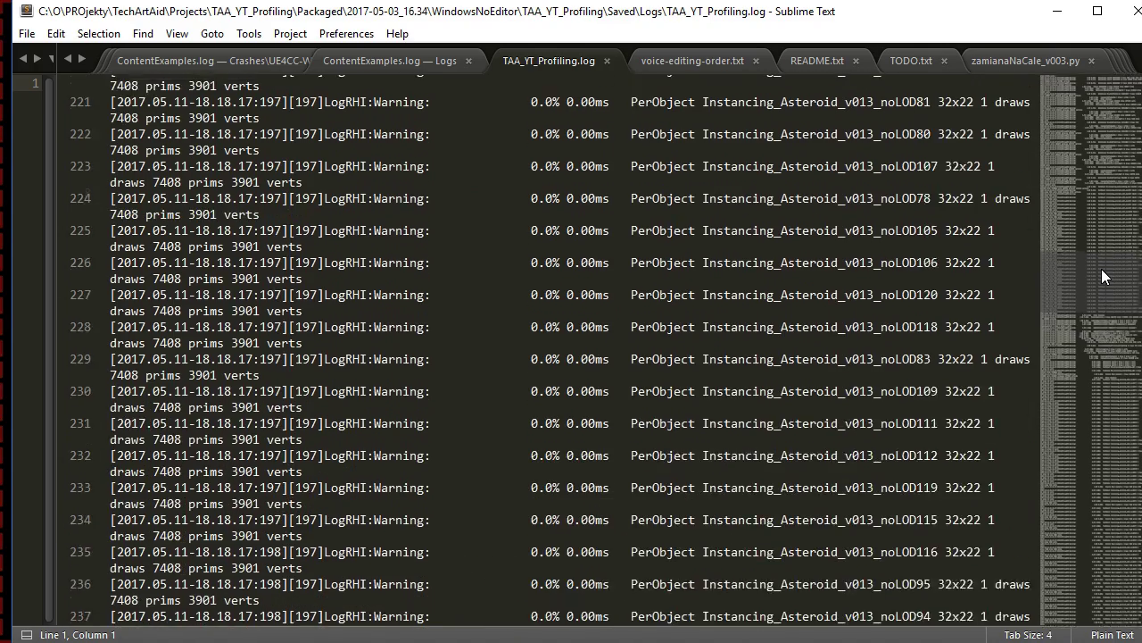
scroll(1103, 257, up, 15)
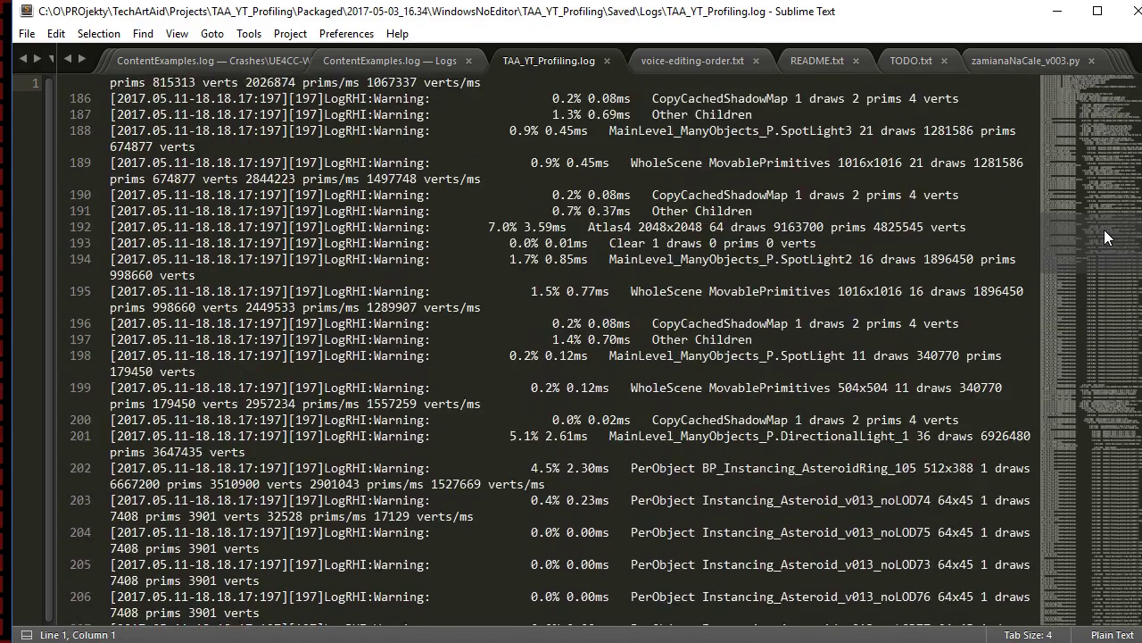
scroll(1104, 223, up, 10)
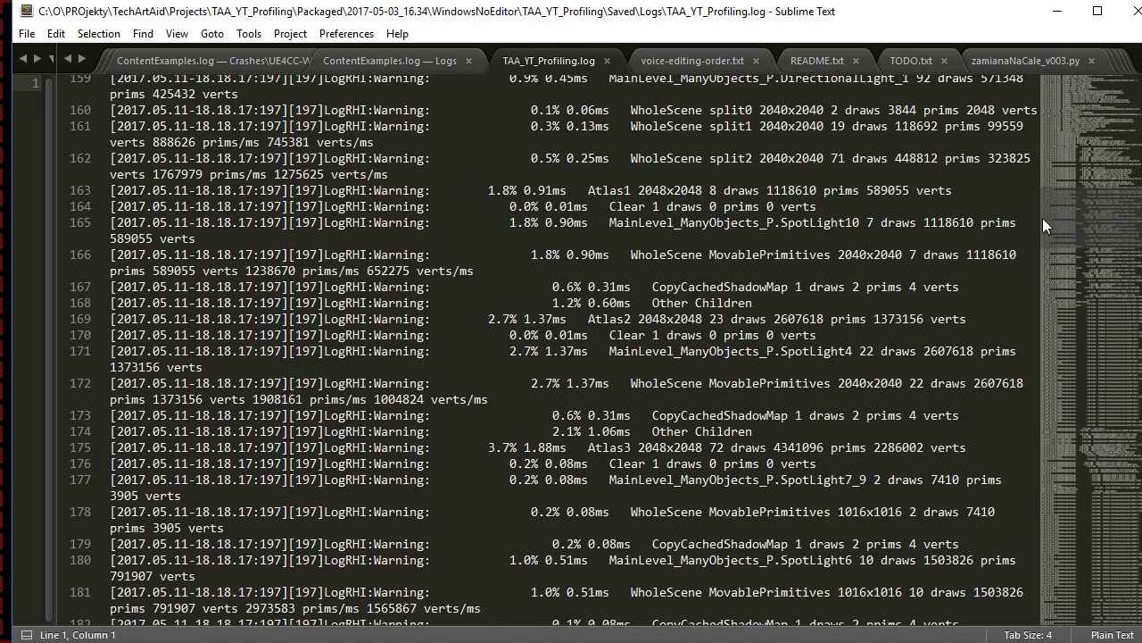
- Examine the GPU timing hierarchy in the log, highlighting the PrePass, ComputeLightGrid and BasePass entries and the FRAME draw and primitive totals
scroll(600, 335, up, 7)
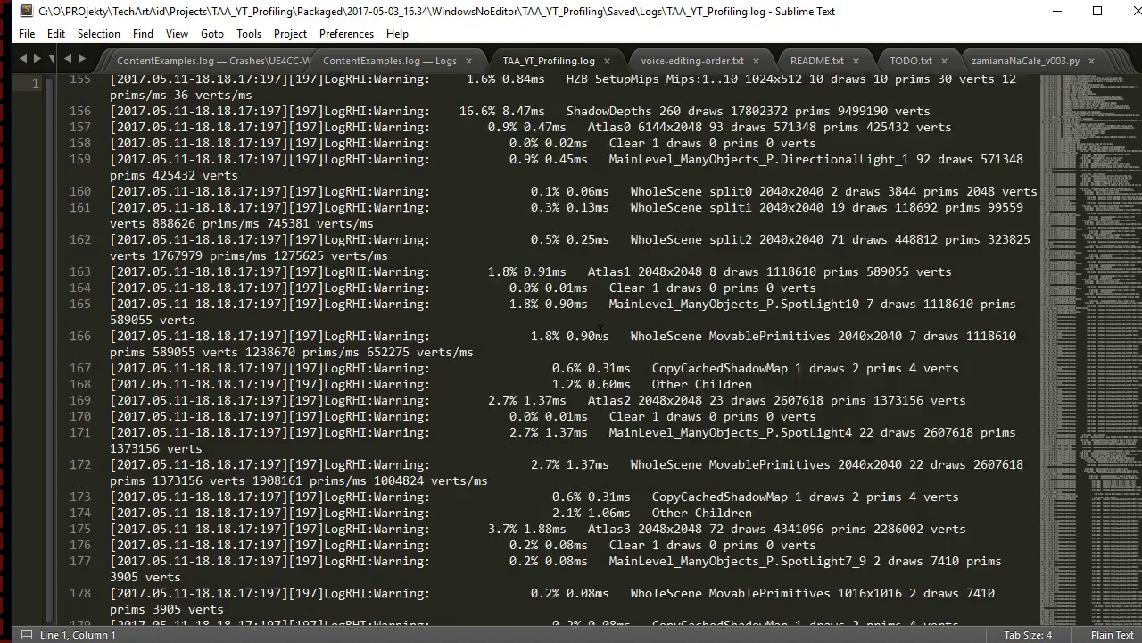
drag(569, 302, 712, 293)
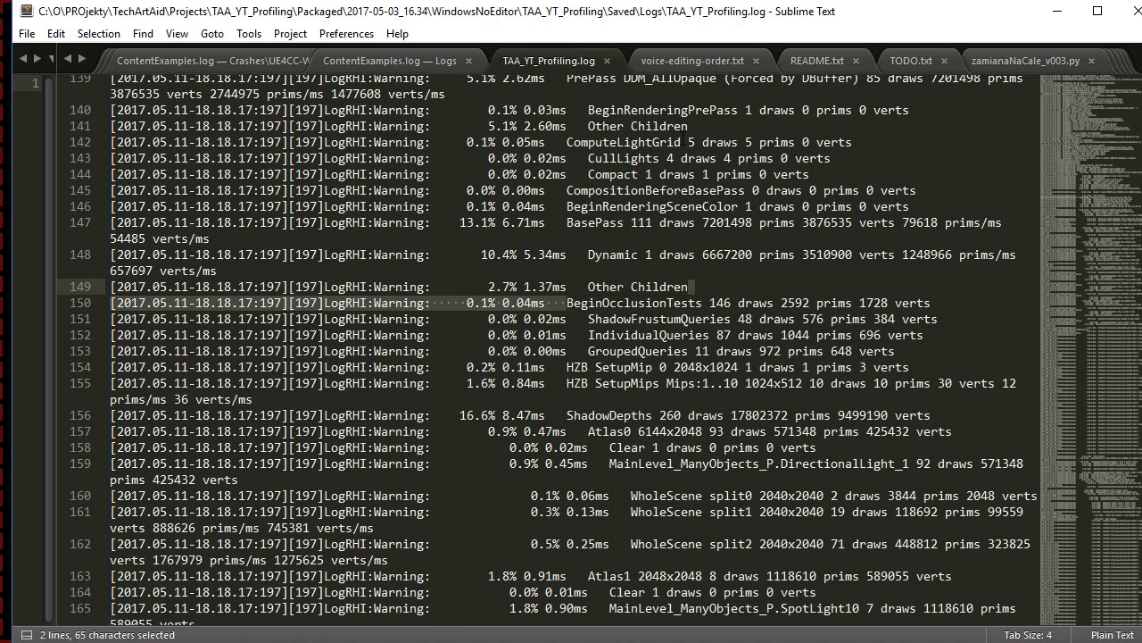
drag(681, 142, 123, 143)
scroll(519, 302, up, 4)
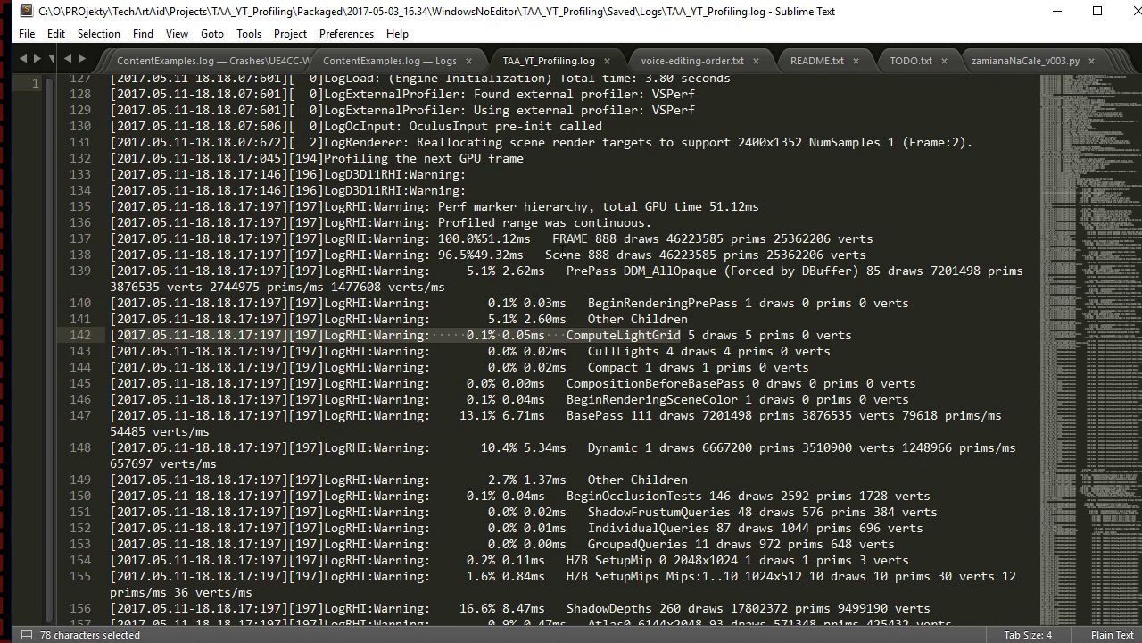
click(564, 254)
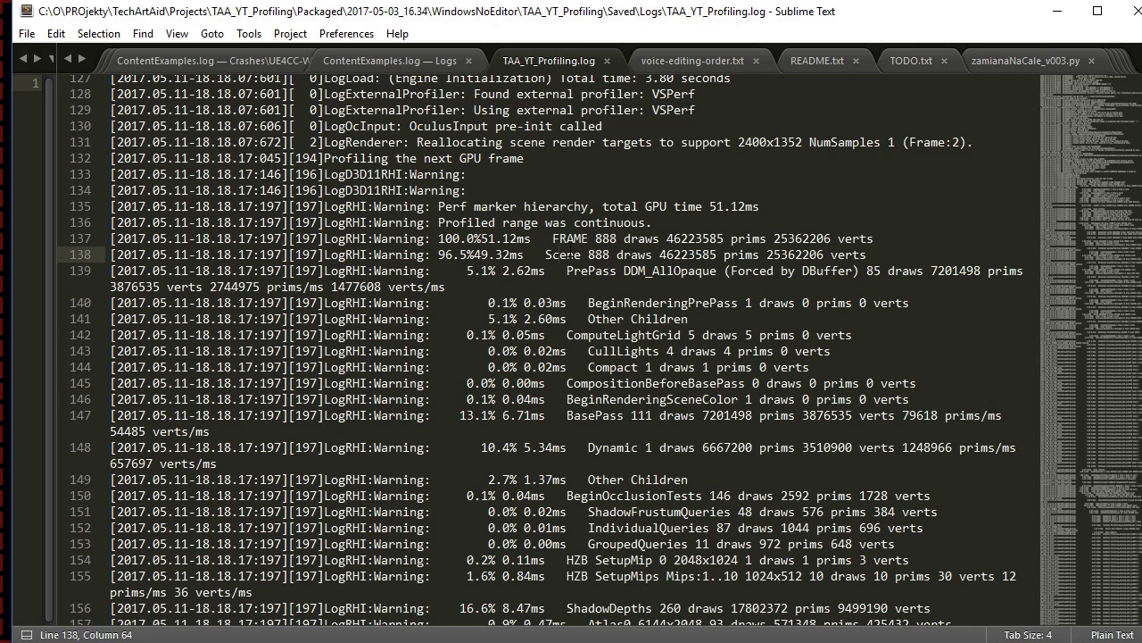
drag(566, 272, 624, 275)
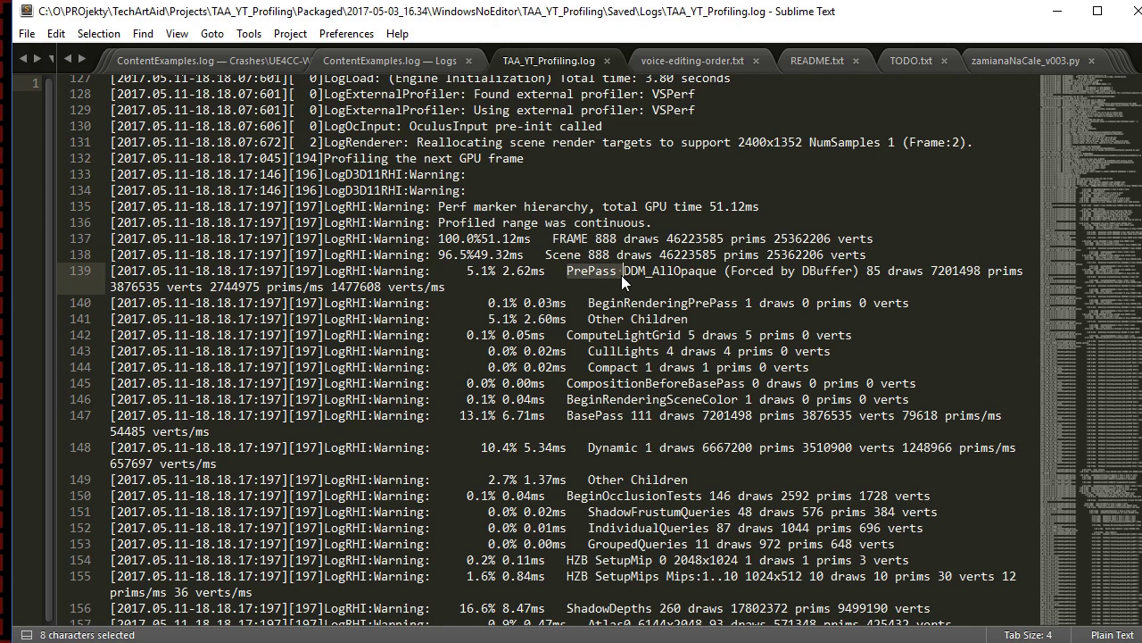
double_click(627, 339)
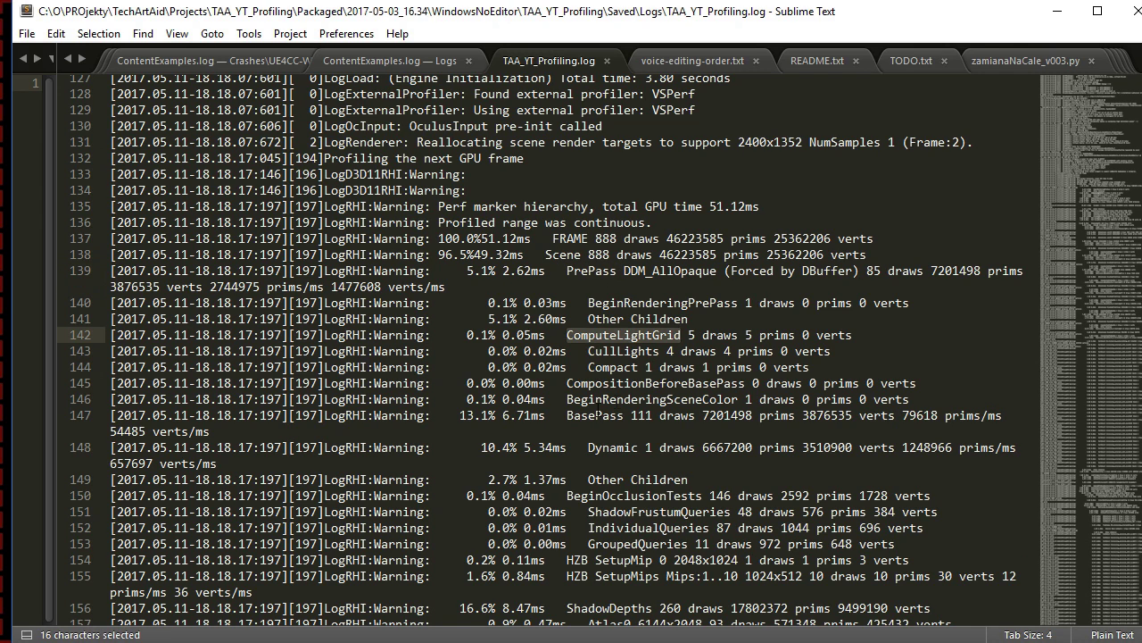
drag(566, 417, 631, 417)
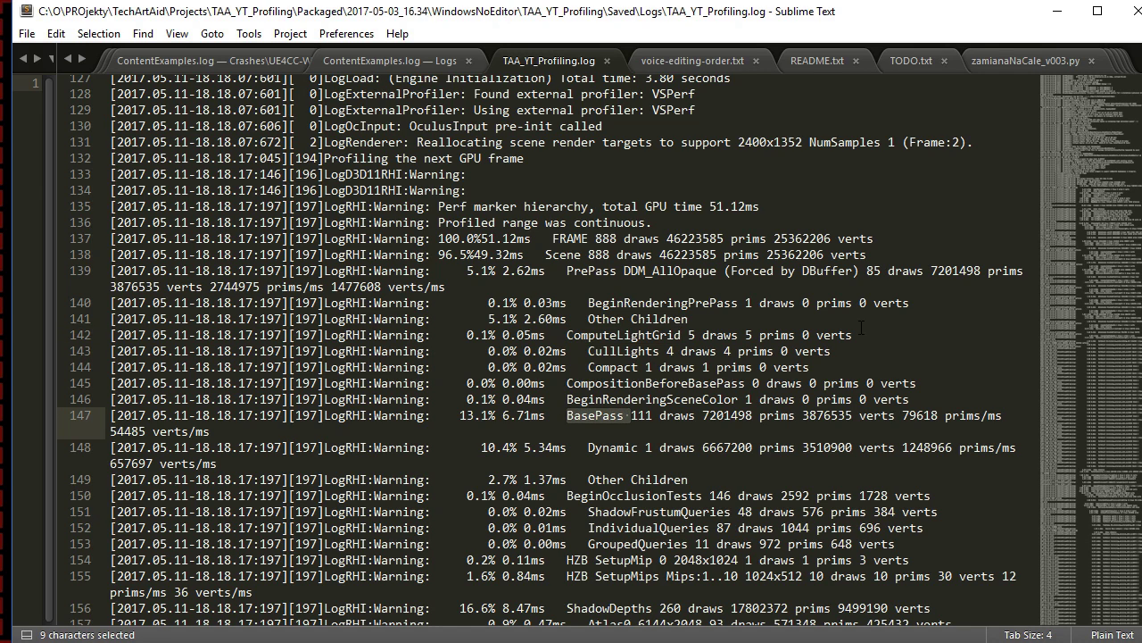
click(854, 335)
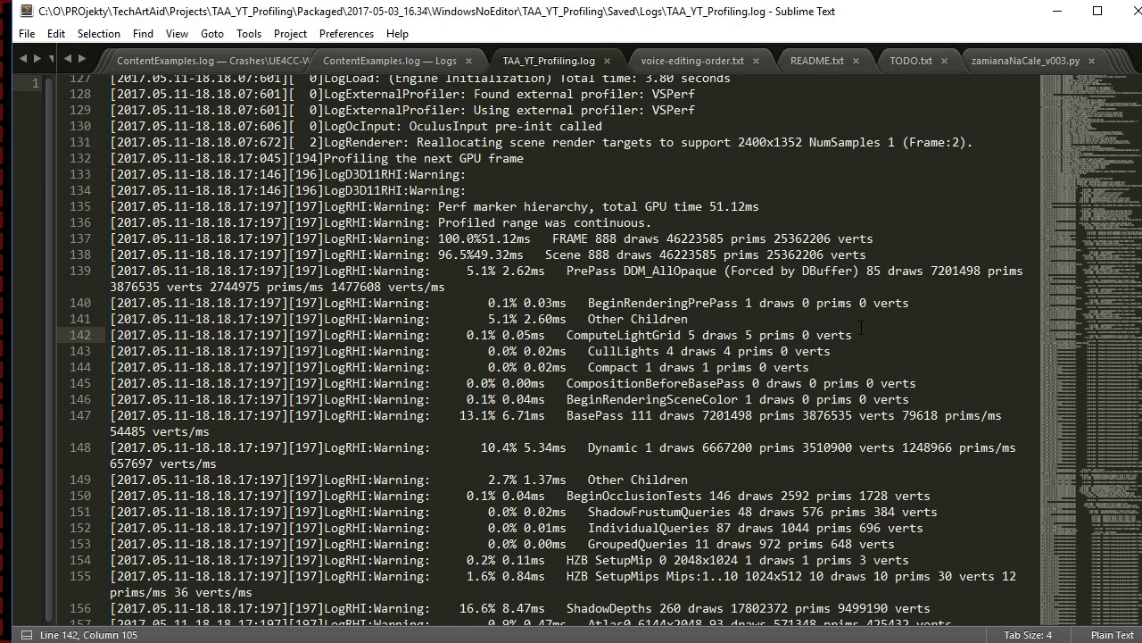
drag(772, 238, 899, 242)
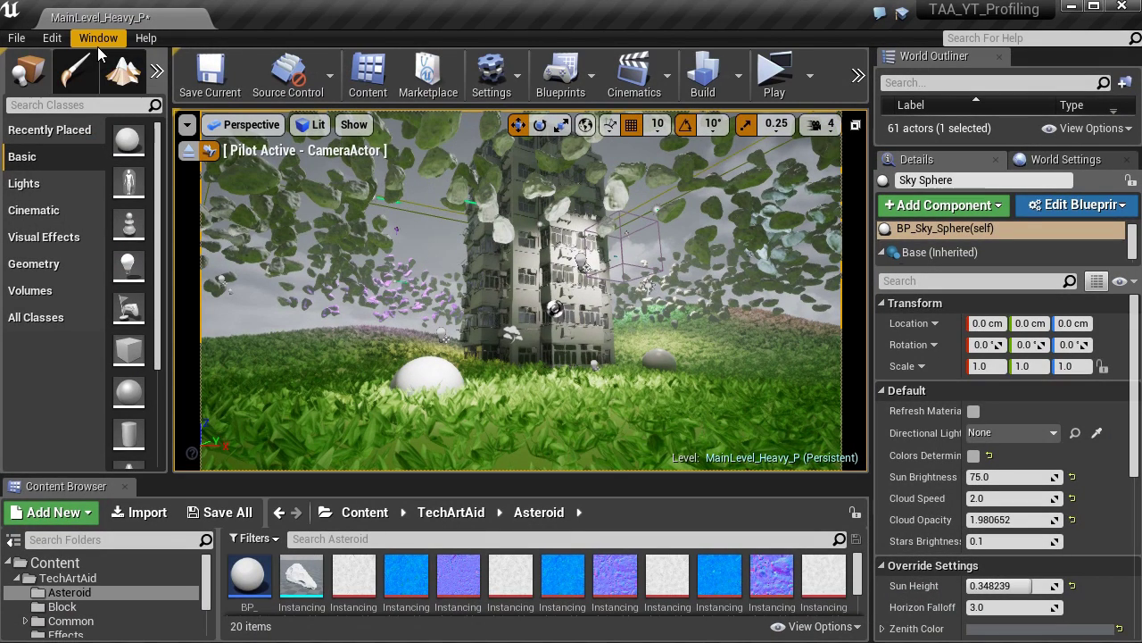
- Switch to the Unreal Editor, open the Output Log to view the logged GPU profiling entries, and close it
click(95, 39)
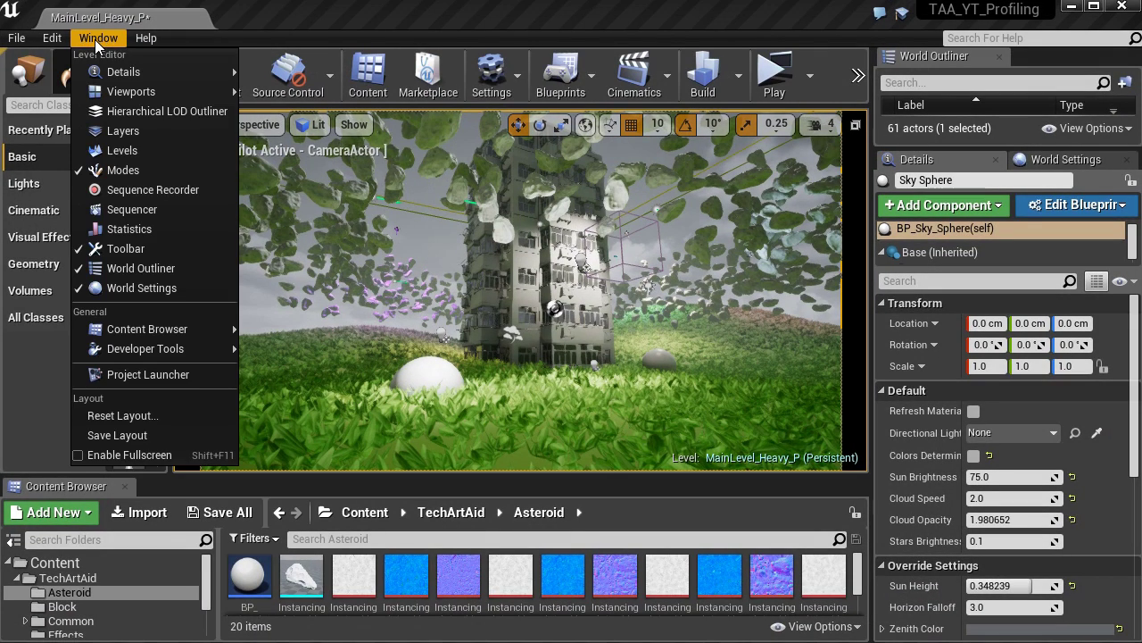
mouse_move(202, 351)
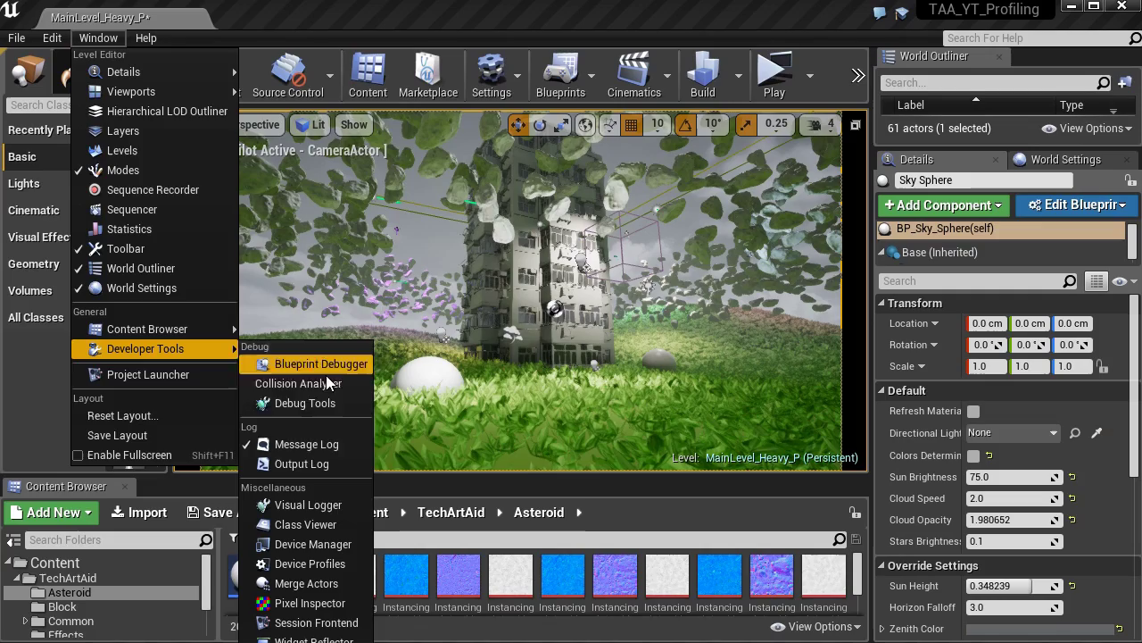
click(328, 462)
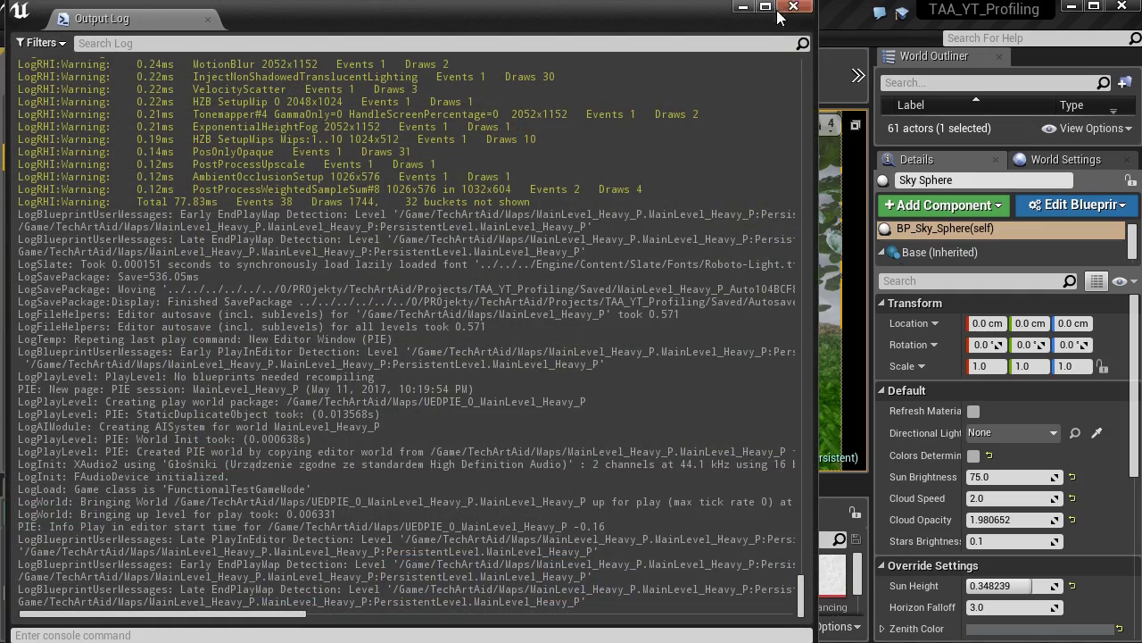
click(789, 9)
click(93, 39)
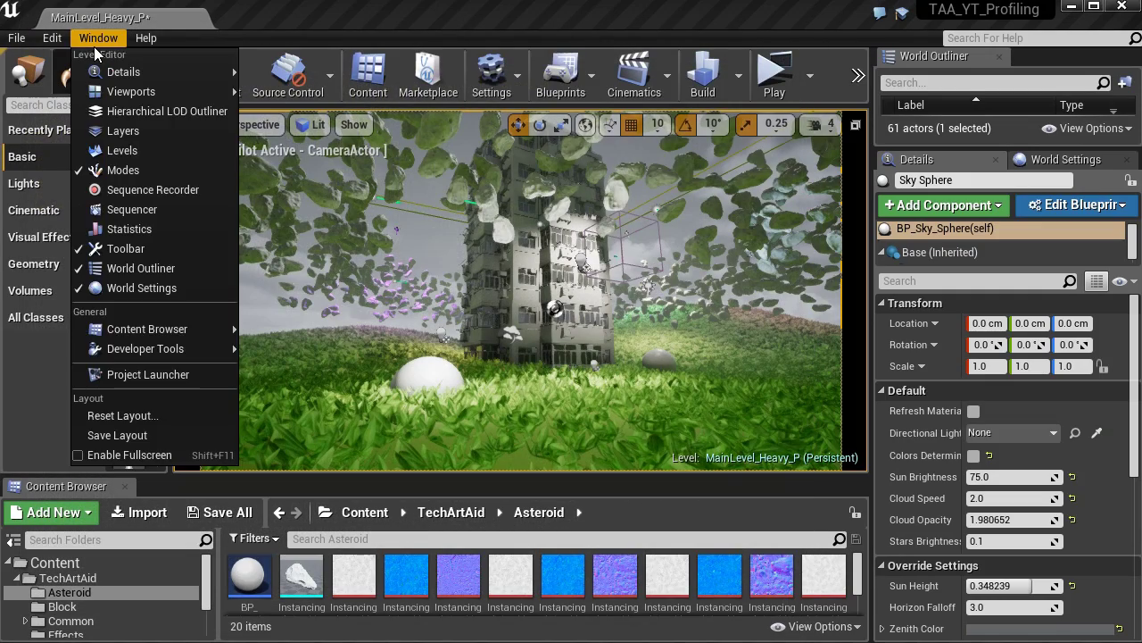
click(205, 369)
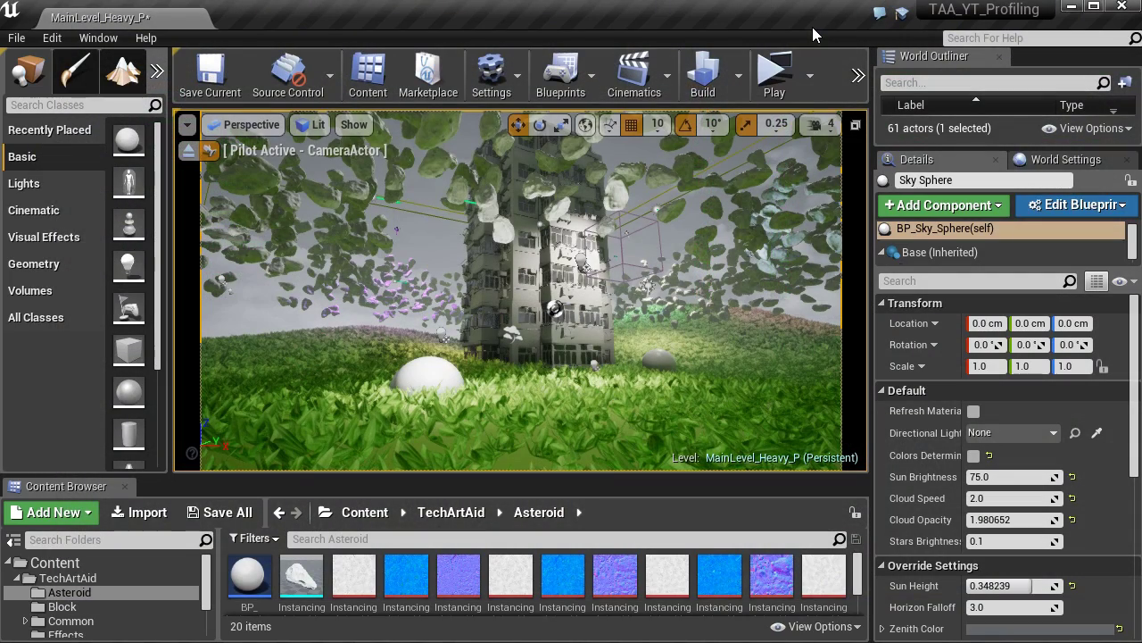
- Capture a GPU profile of the level and sort the expanded Scene events by duration in descending order
key(ctrl+shift+comma)
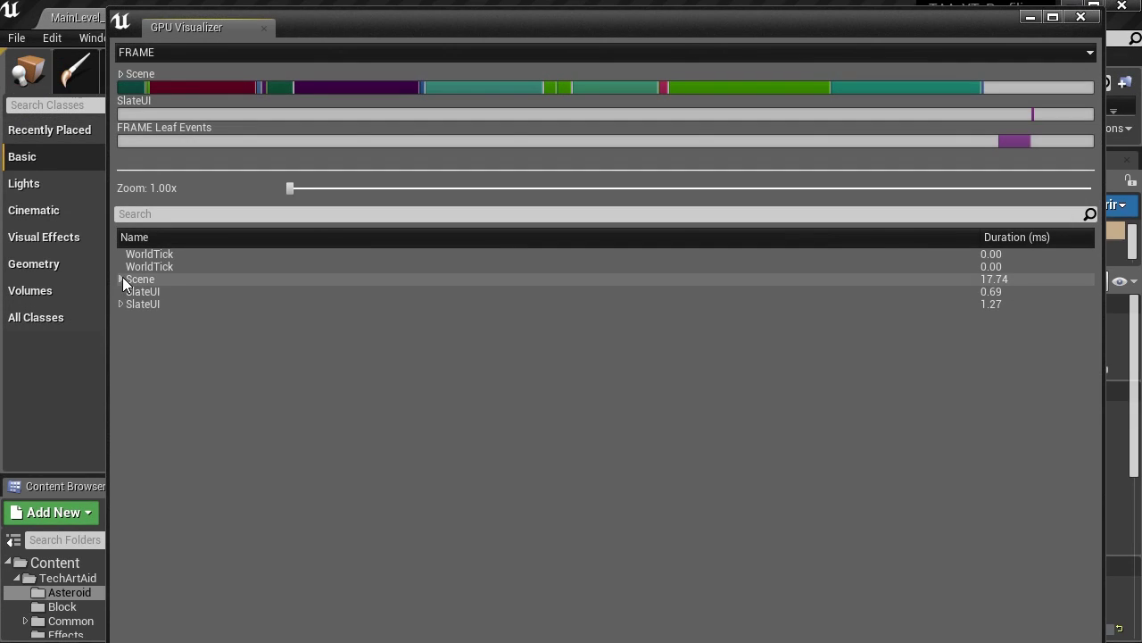
click(121, 278)
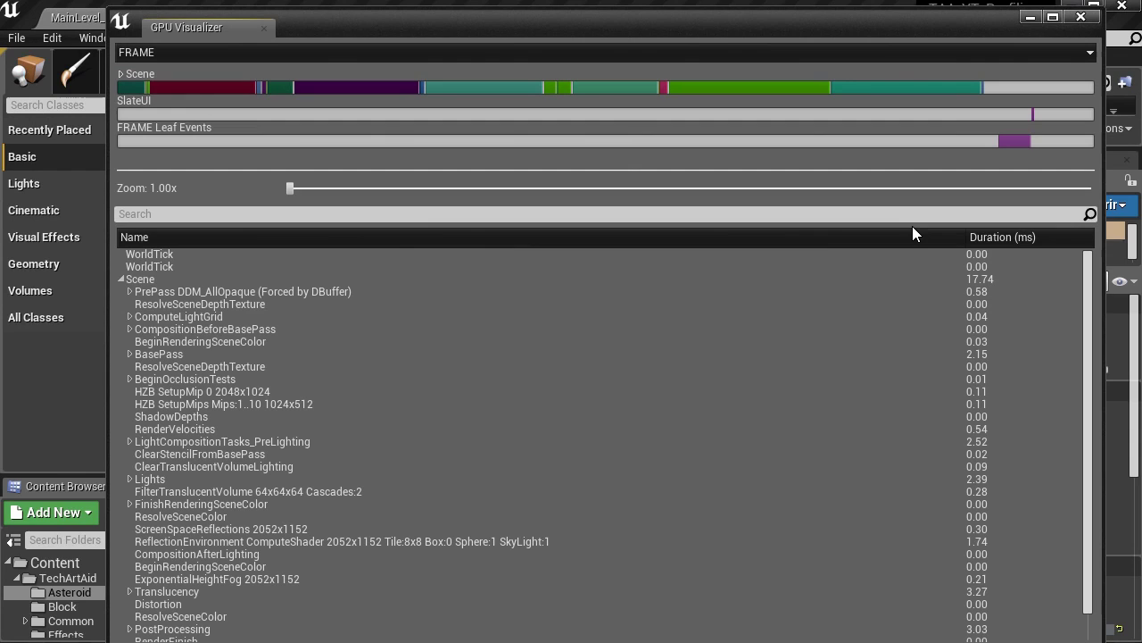
click(1054, 238)
click(1054, 237)
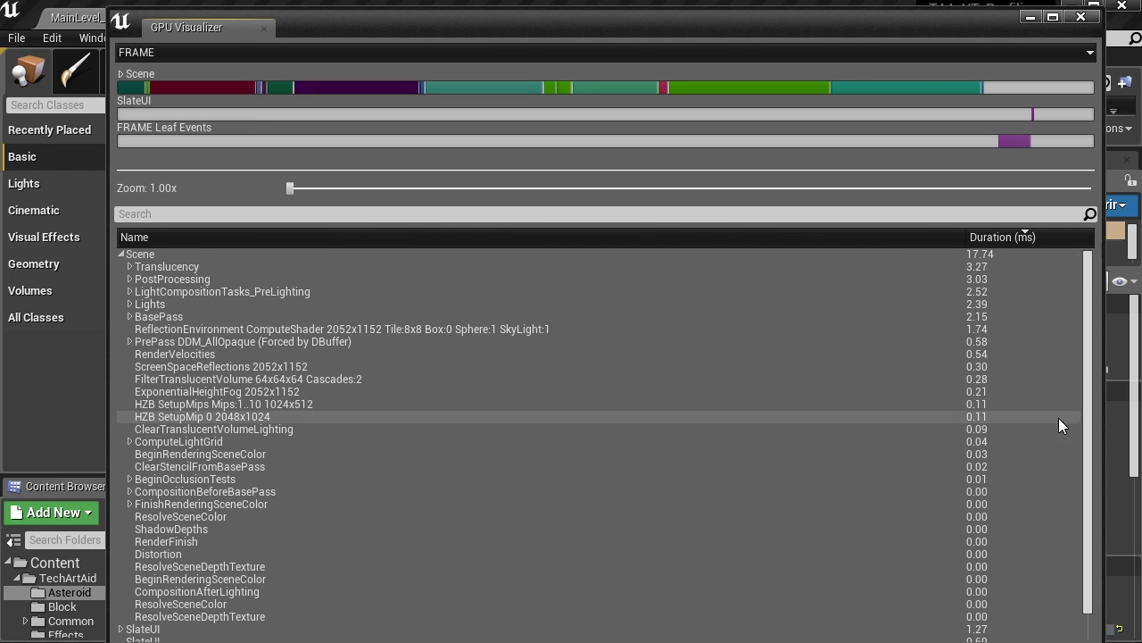
- Highlight the Distortion event and examine the sorted pass durations from the most expensive to the cheapest
scroll(1058, 418, down, 1)
click(1022, 523)
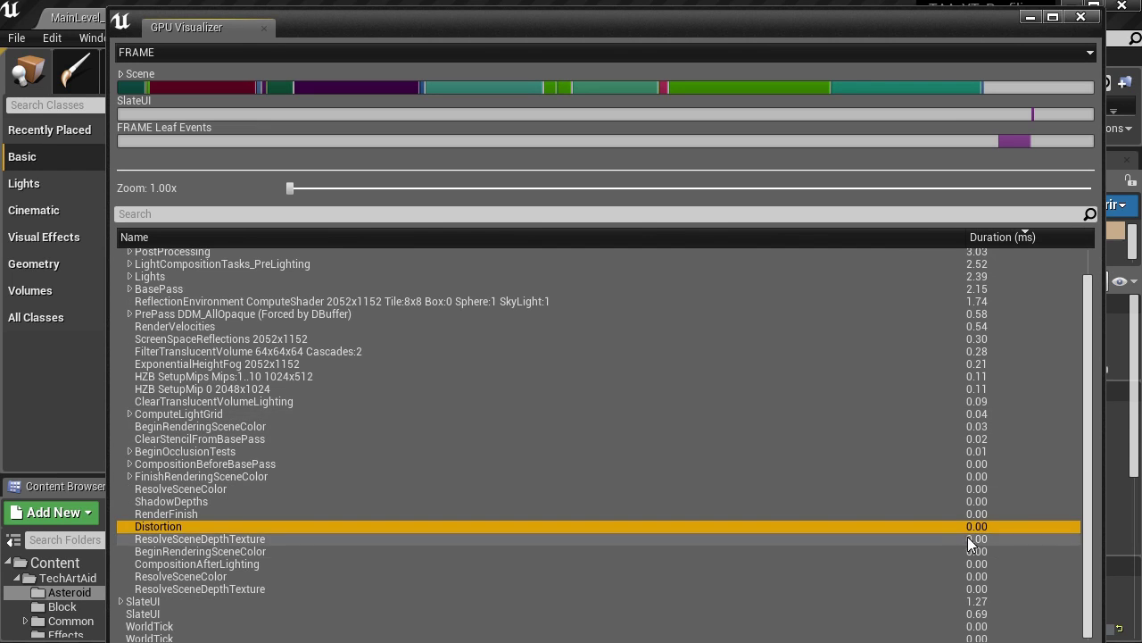
scroll(649, 480, up, 1)
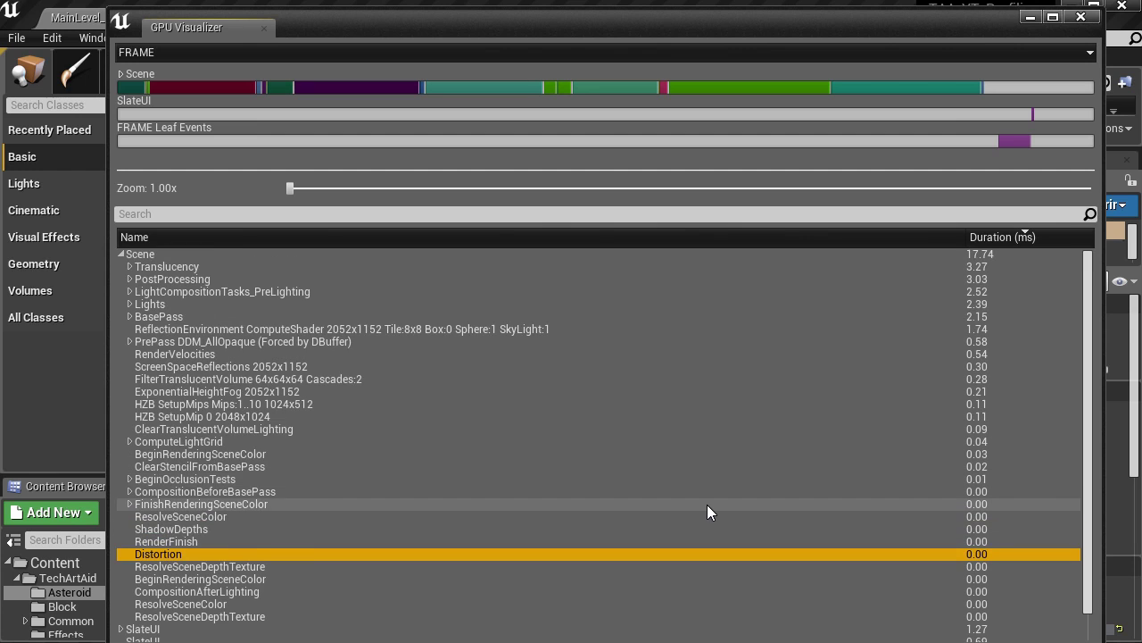
scroll(707, 512, down, 1)
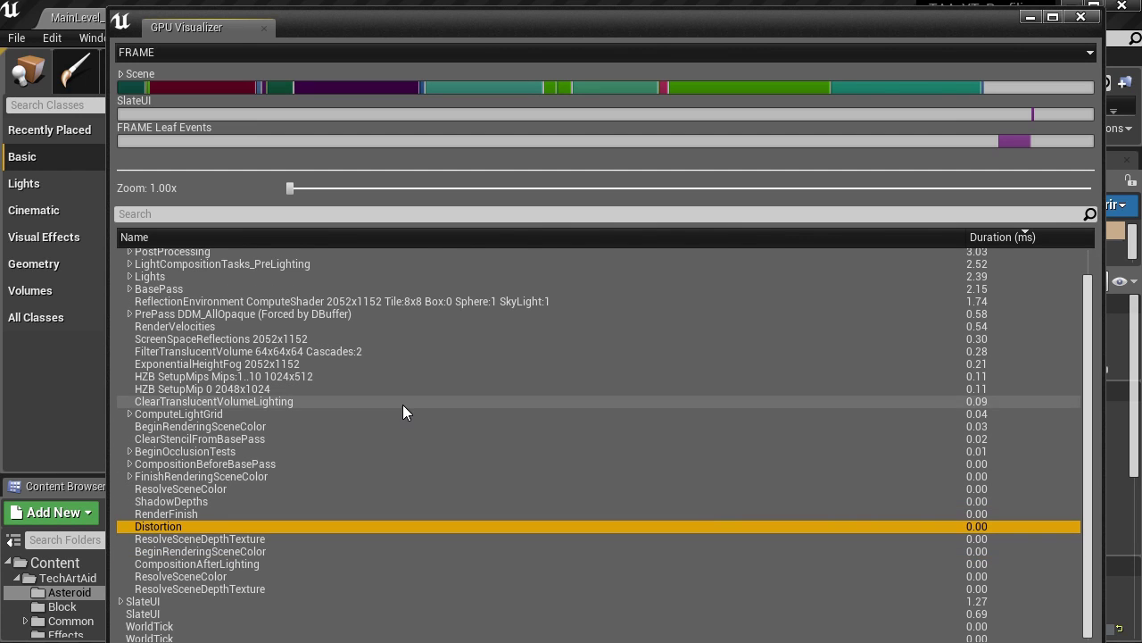
scroll(258, 370, up, 1)
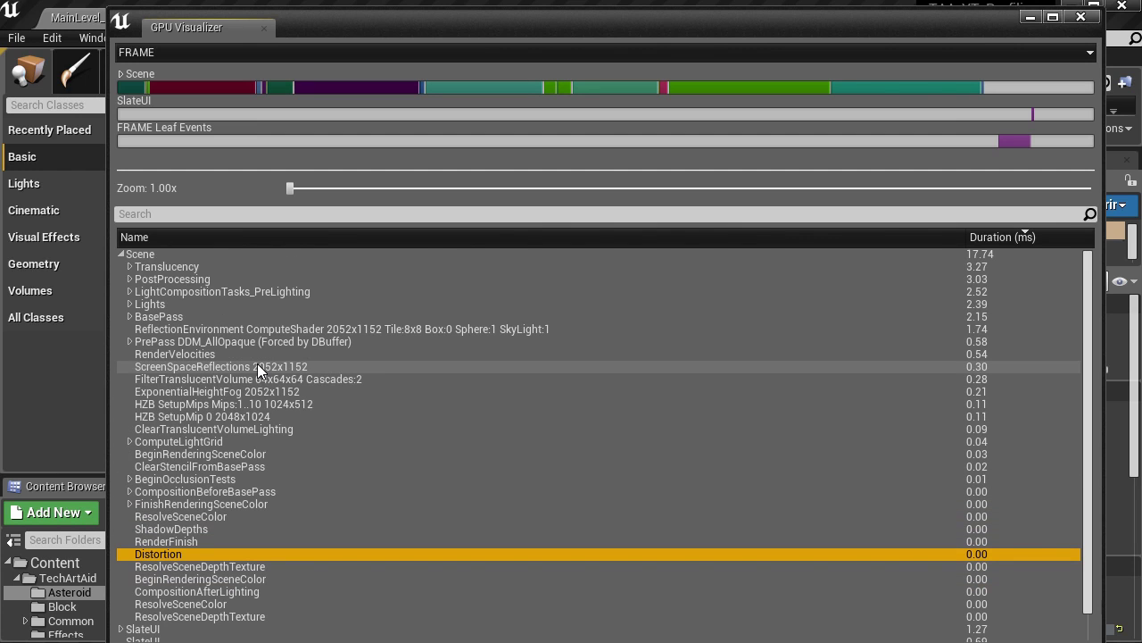
- Highlight LightCompositionTasks_PreLighting and expand Lights through DirectLighting and NonShadowedLights to StandardDeferredLighting to review the lighting costs
click(156, 268)
click(141, 292)
click(131, 304)
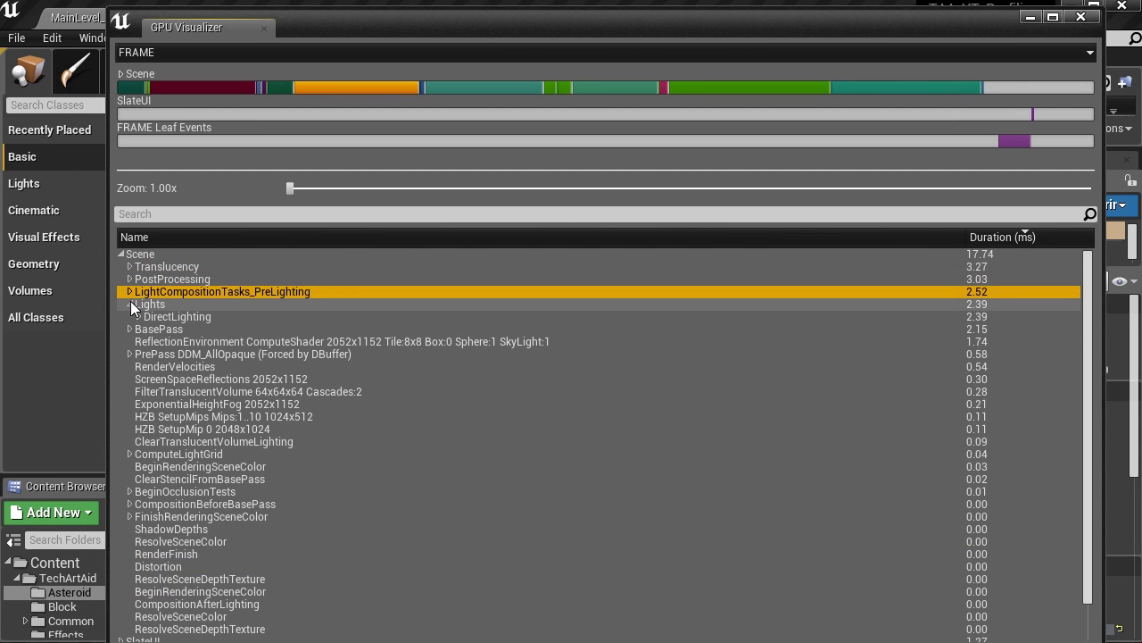
click(138, 317)
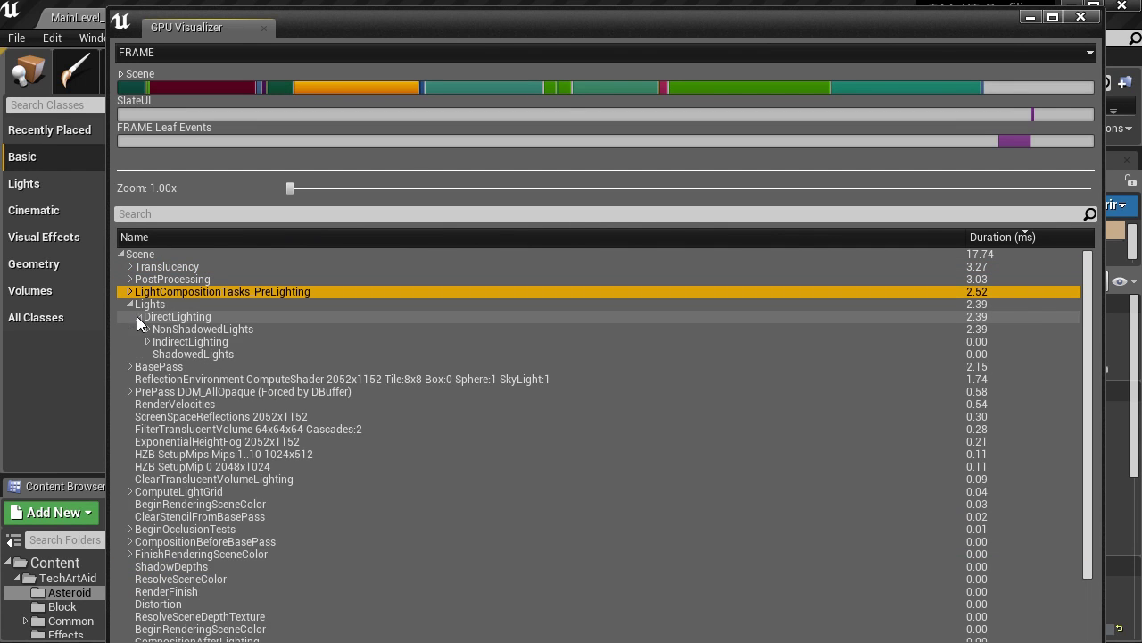
click(223, 353)
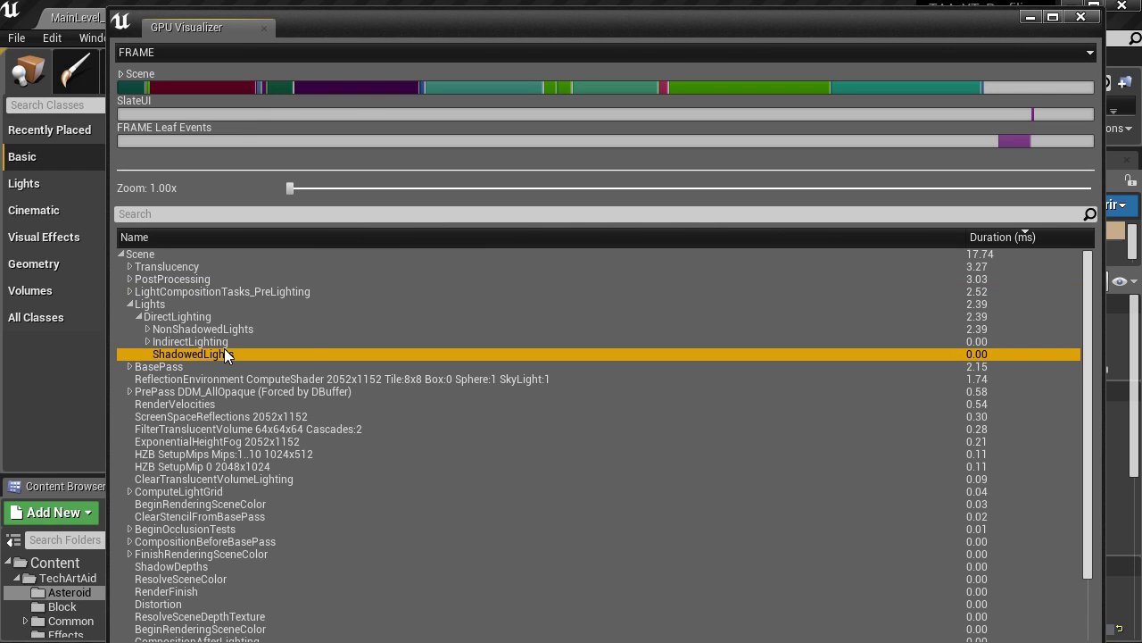
click(148, 329)
click(309, 344)
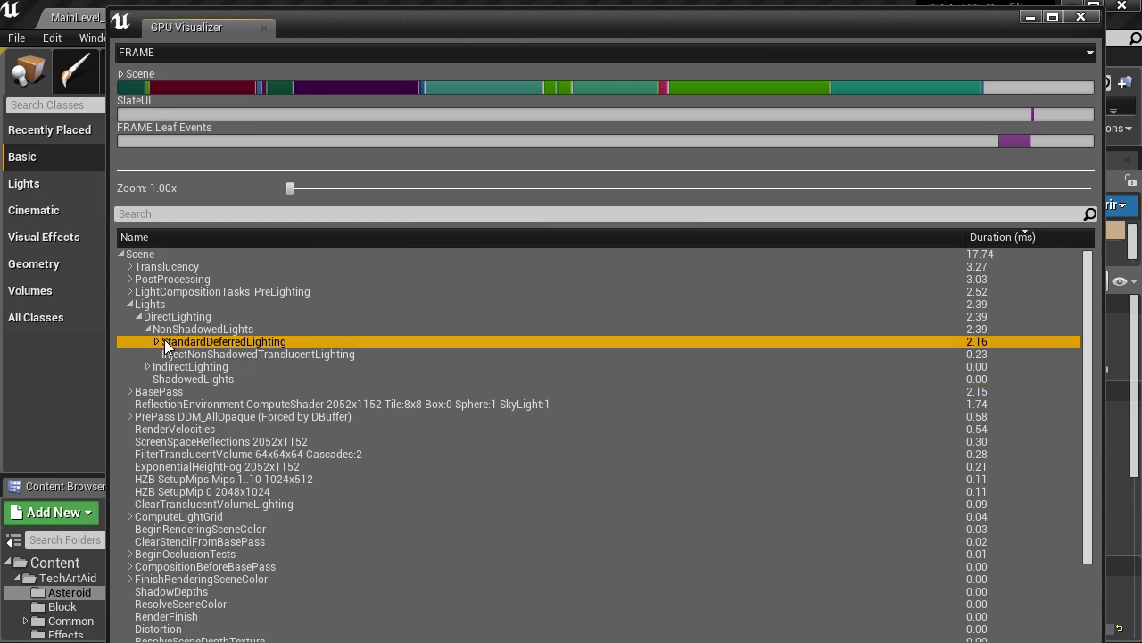
click(158, 341)
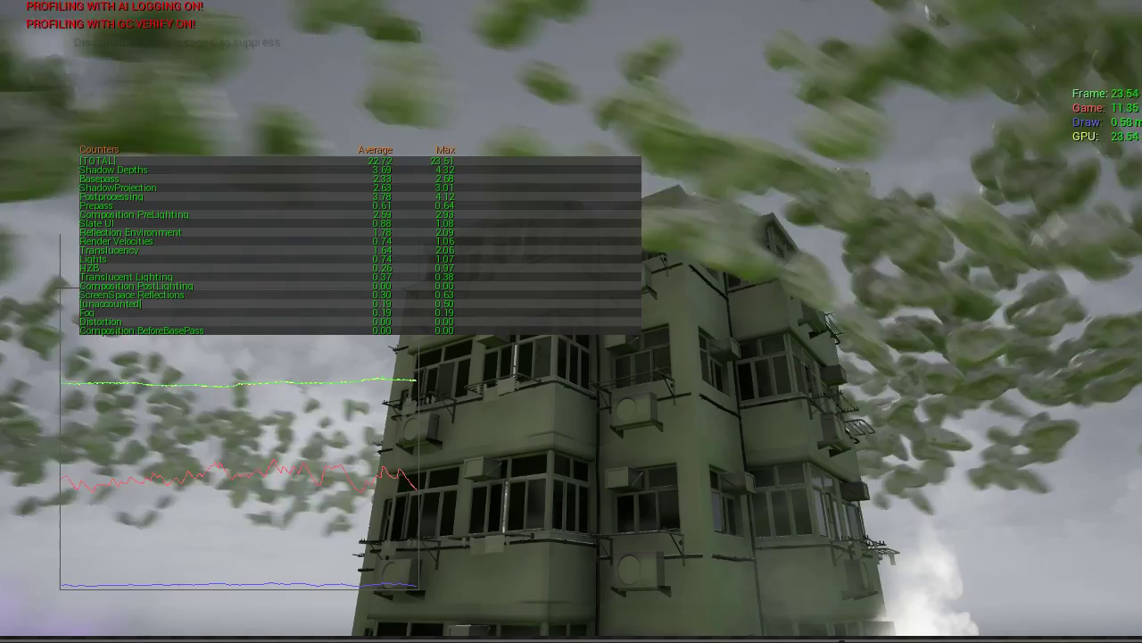
- Leave the running game, switch to the browser's Unreal Engine 4 console variables page and search it for hzb
key(Escape)
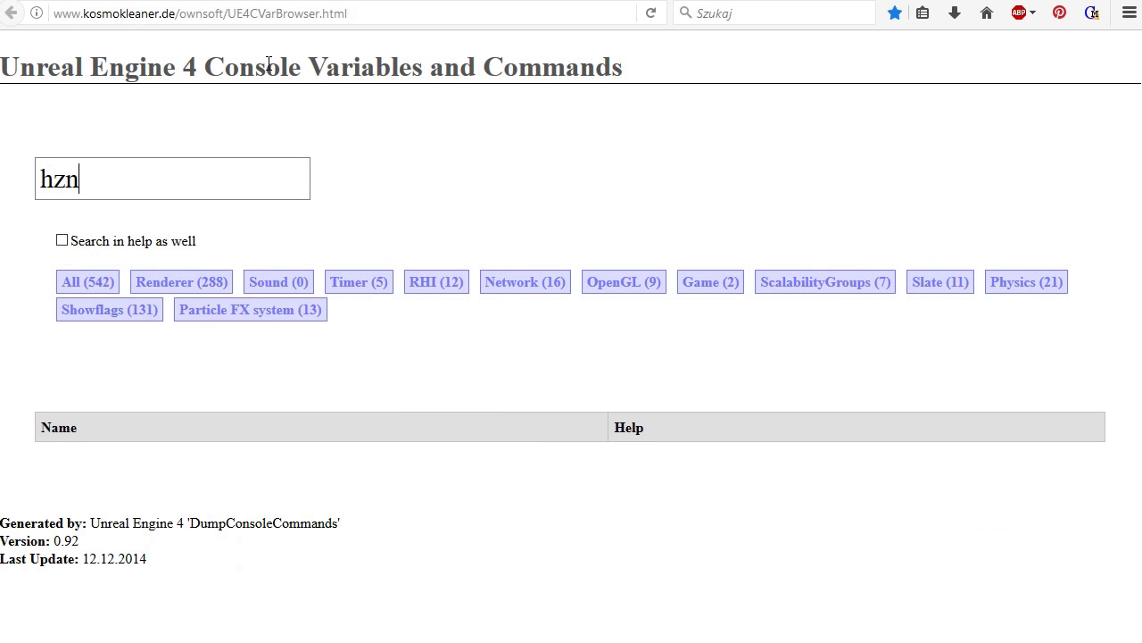
key(BackSpace)
text(b)
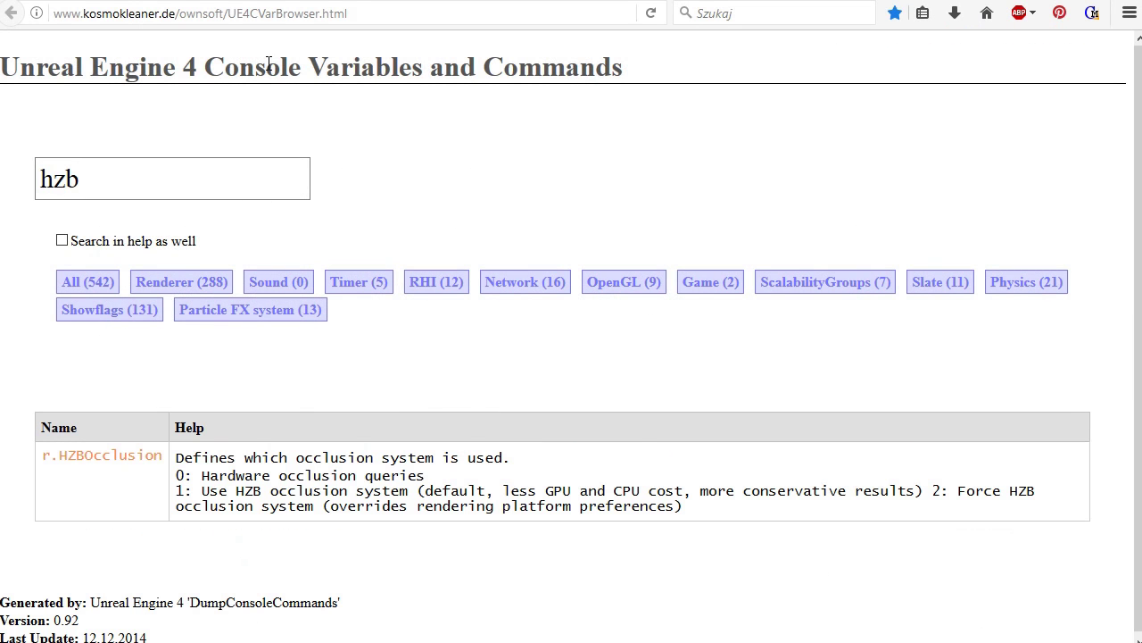